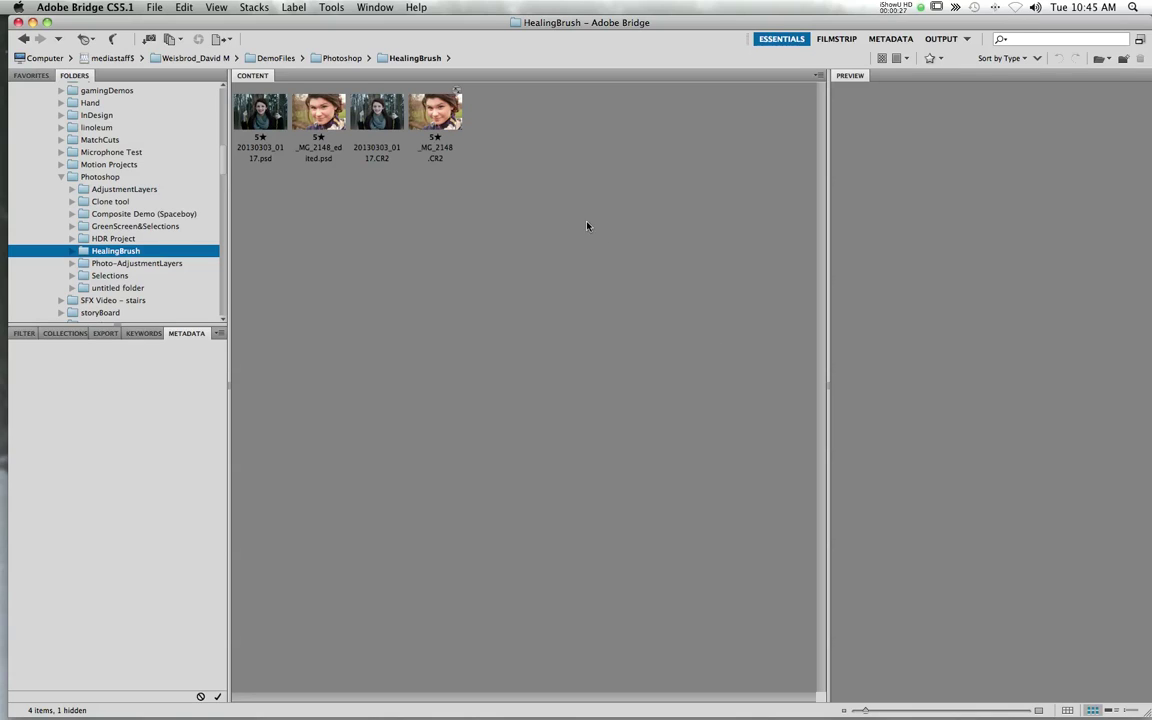
Step: Open _MG_2148.CR2 from Bridge in Camera Raw and move the dialog to the top left
right_click(430, 120)
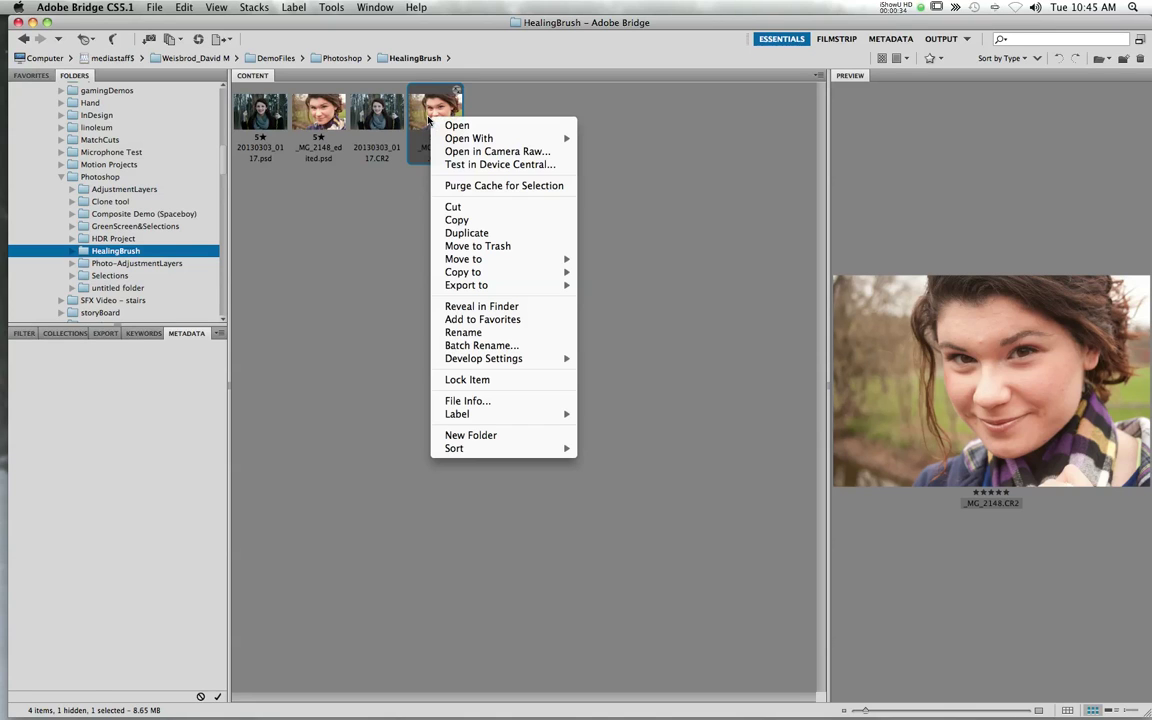
left_click(470, 151)
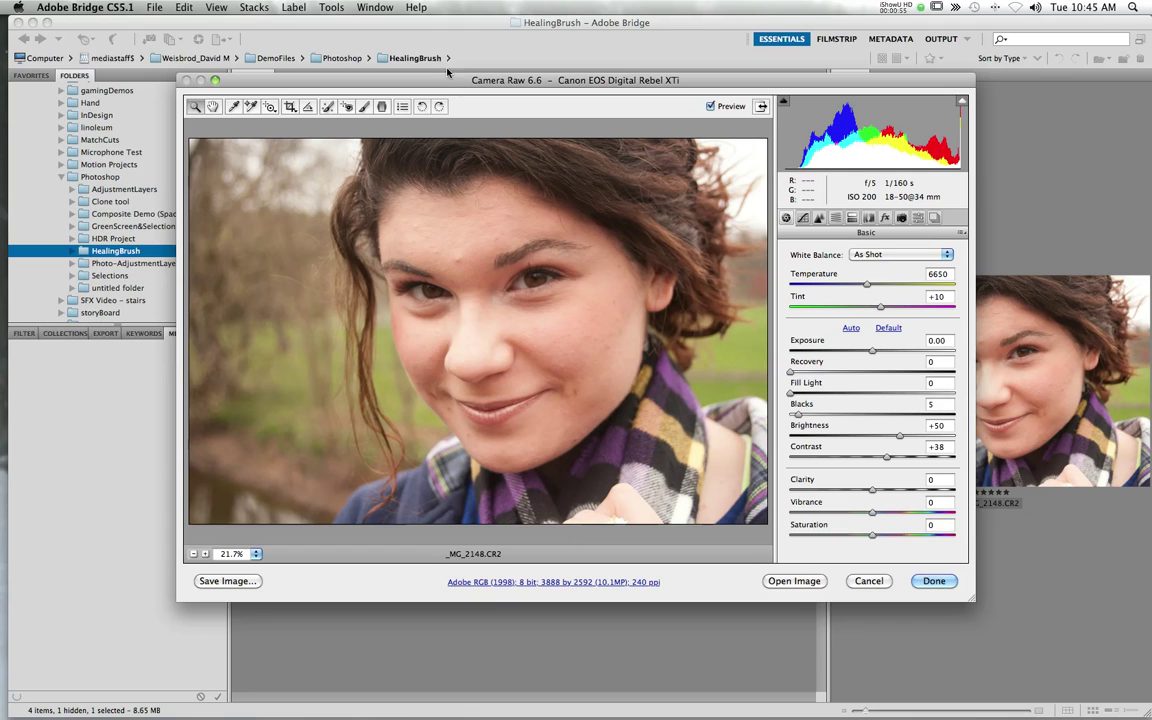
left_click_drag(442, 83, 271, 28)
Step: Maximize Camera Raw and view the HSL / Grayscale Saturation and Luminance controls
left_click(43, 23)
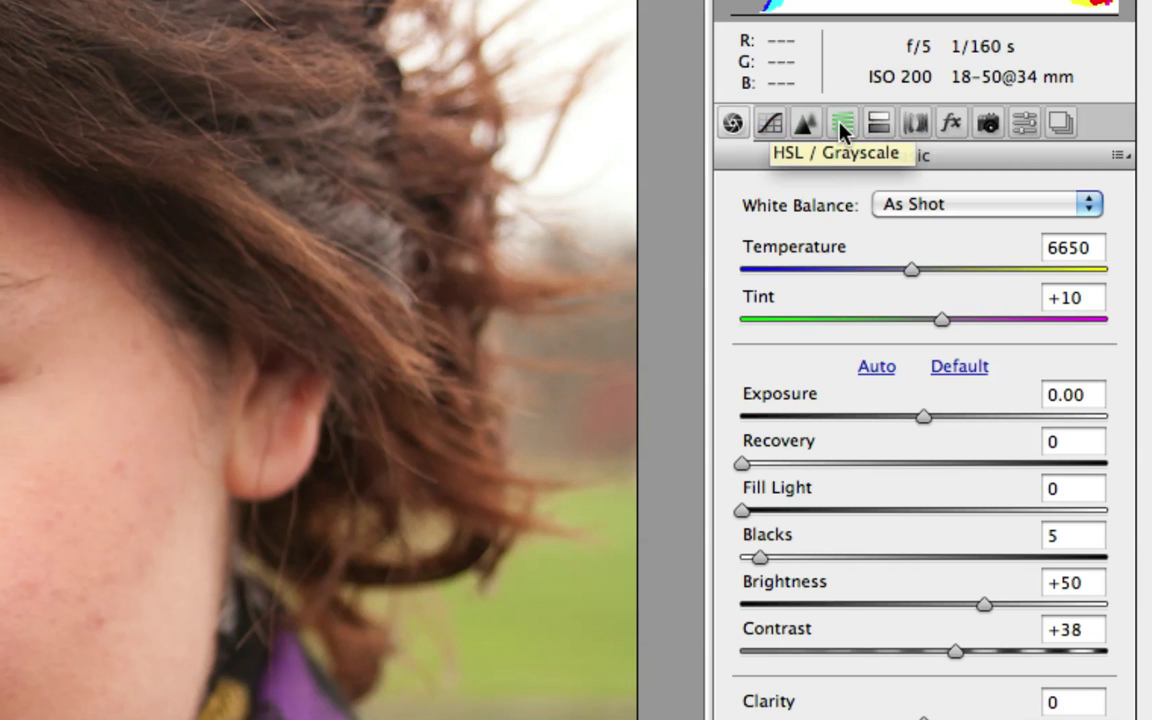
left_click(843, 124)
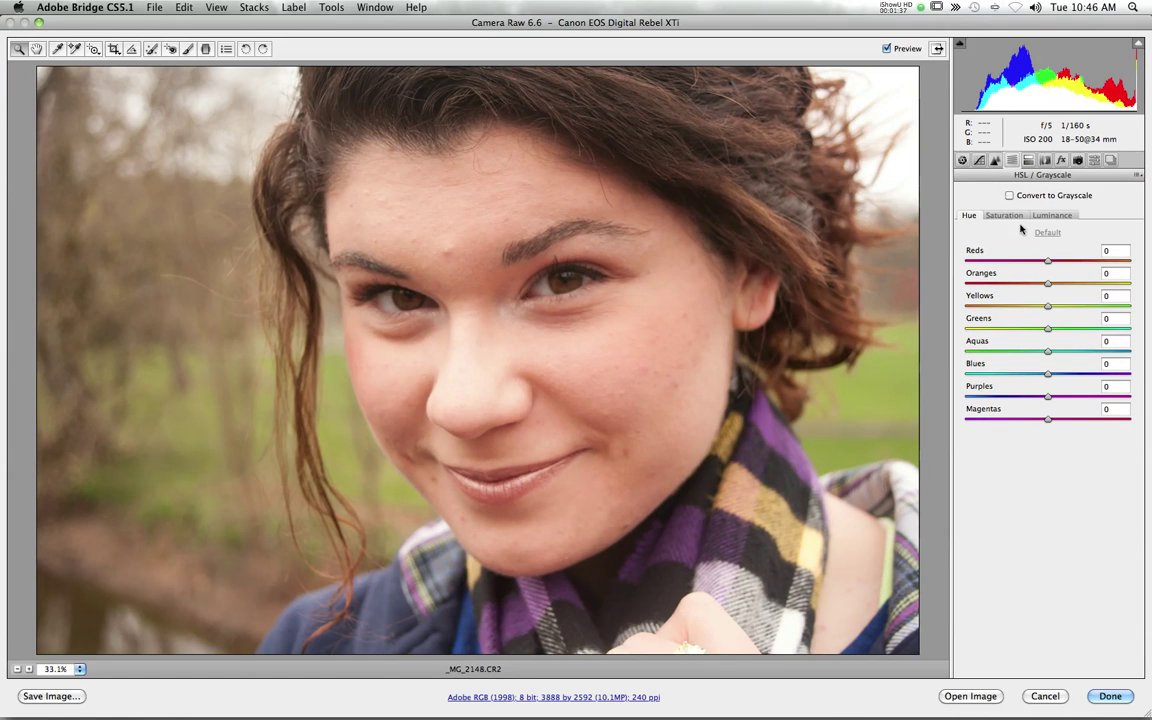
left_click(1004, 215)
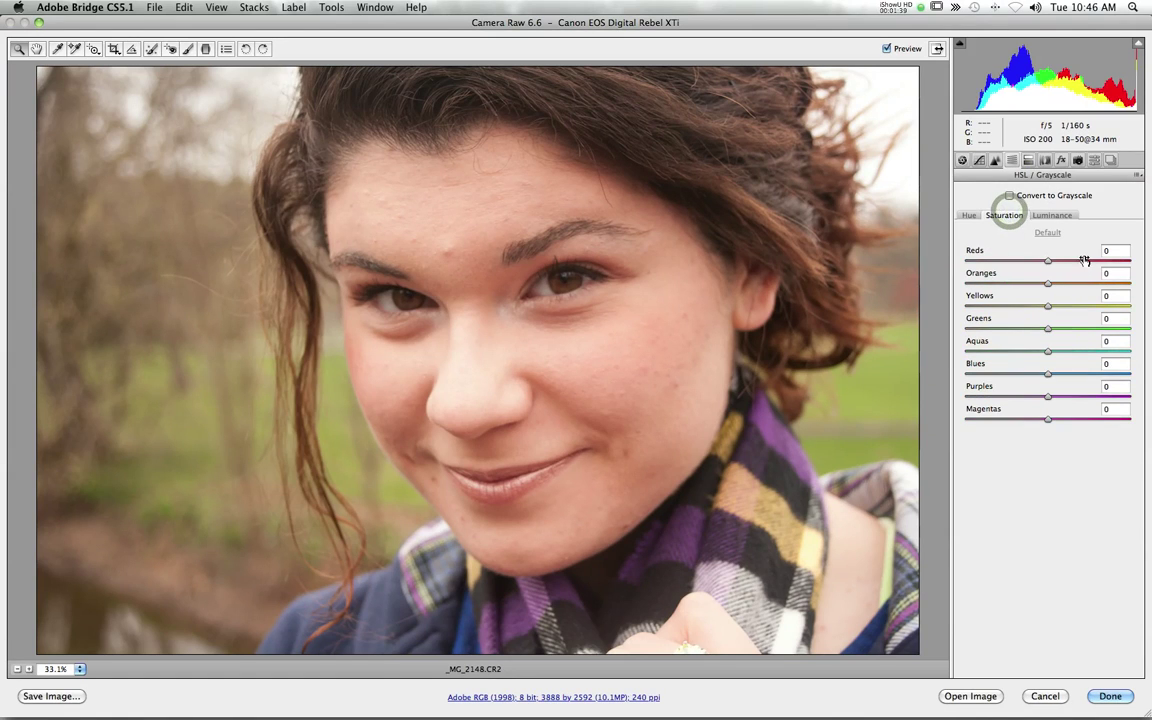
left_click(1052, 215)
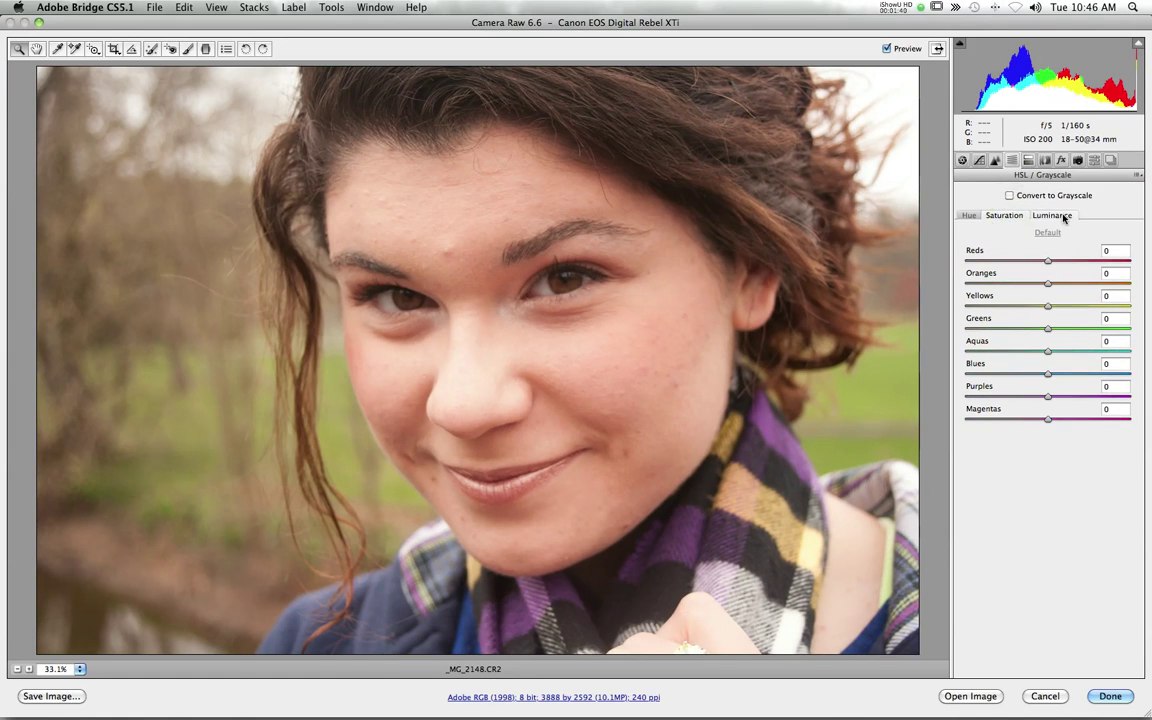
left_click(1004, 215)
Step: Convert the portrait to grayscale, toggling it off and on to compare with colour
left_click(968, 215)
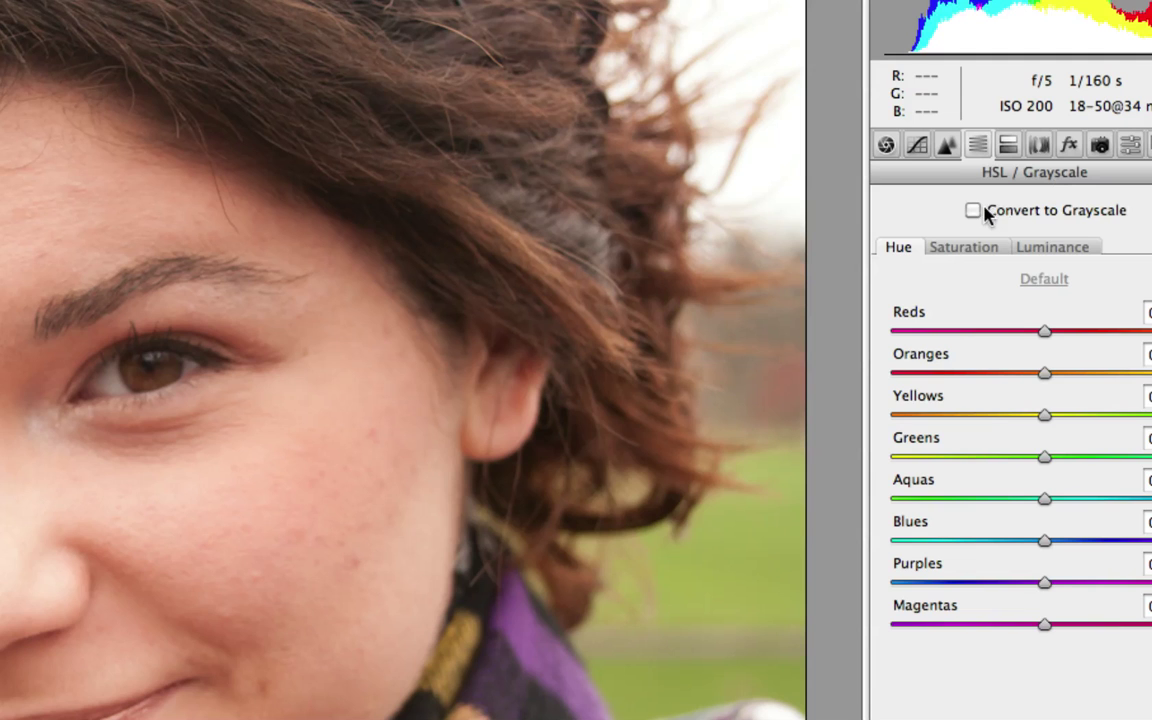
left_click(986, 212)
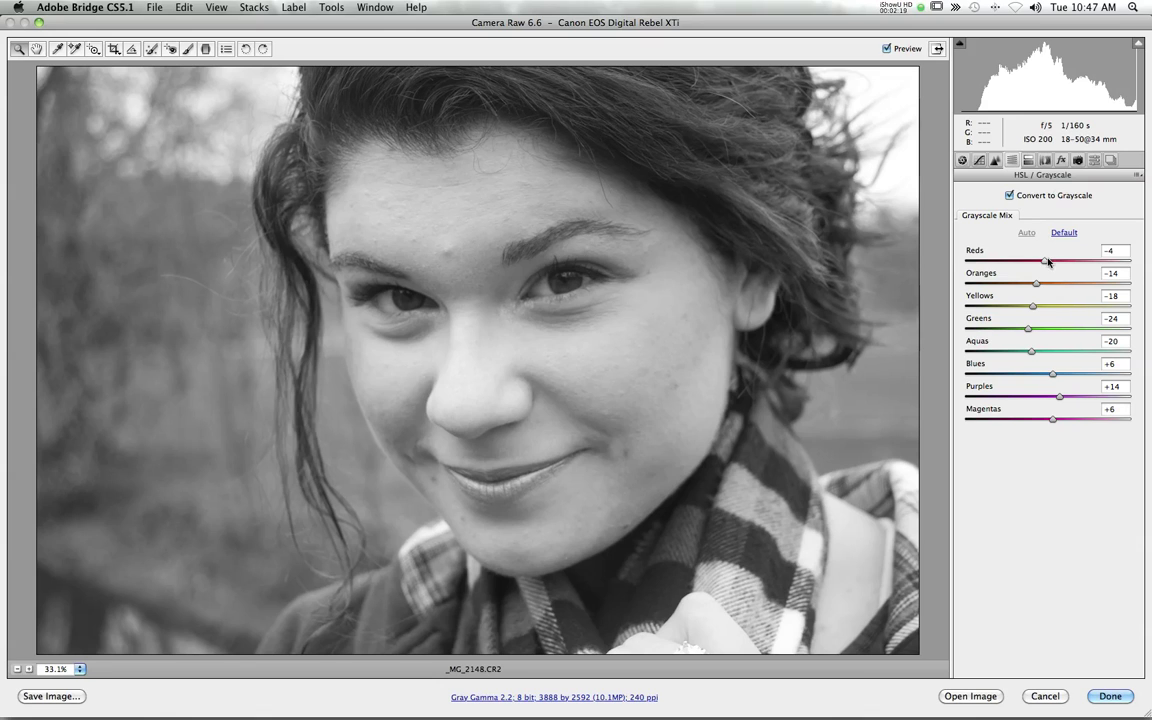
left_click(1009, 195)
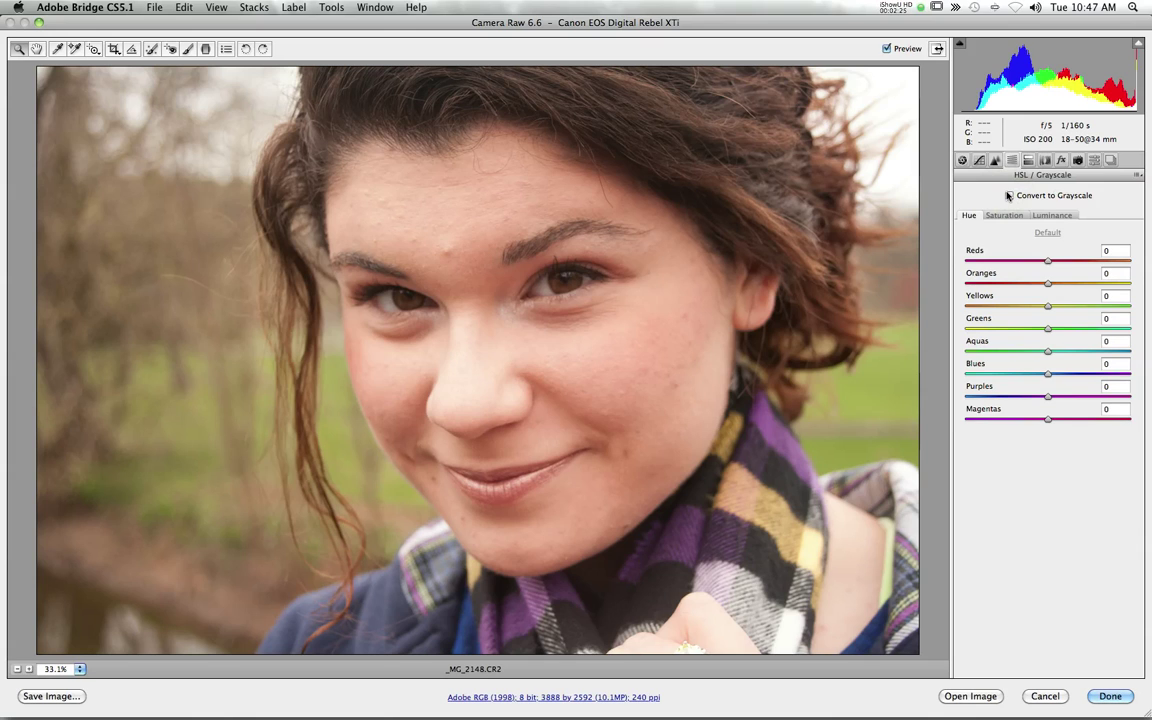
left_click(1009, 195)
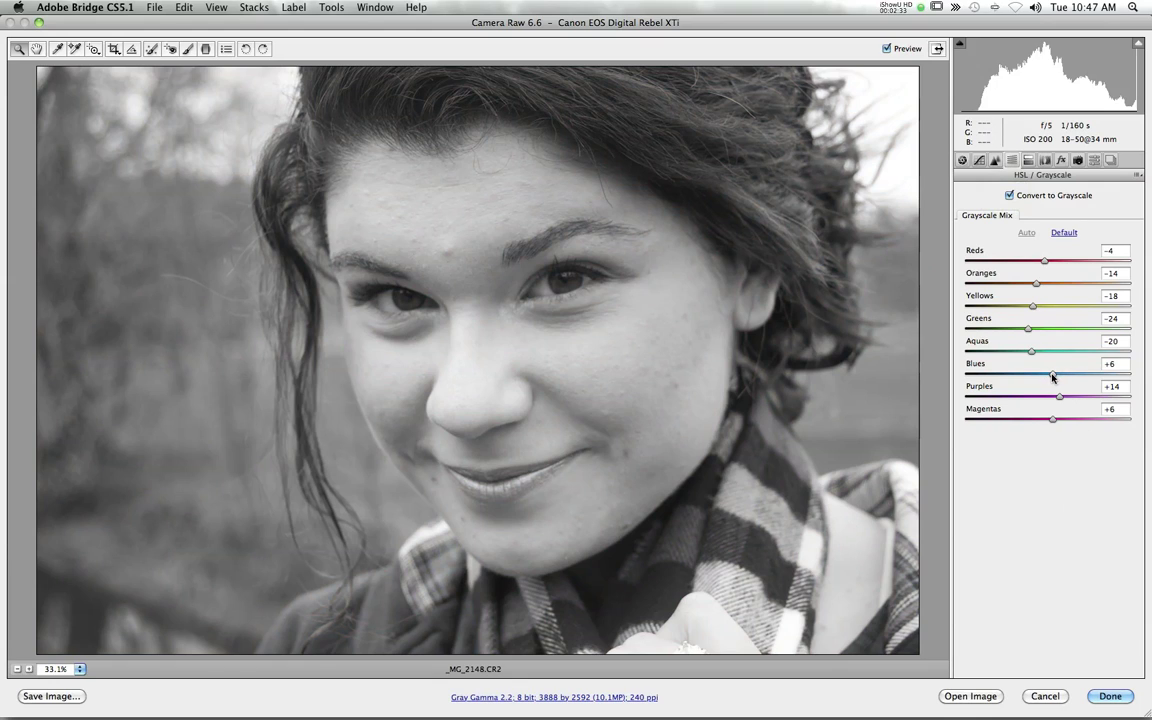
Step: Adjust the grayscale mix: brighten Blues (+79) and Magentas (+71), darken Greens, brighten Reds
left_click_drag(1052, 375, 1122, 398)
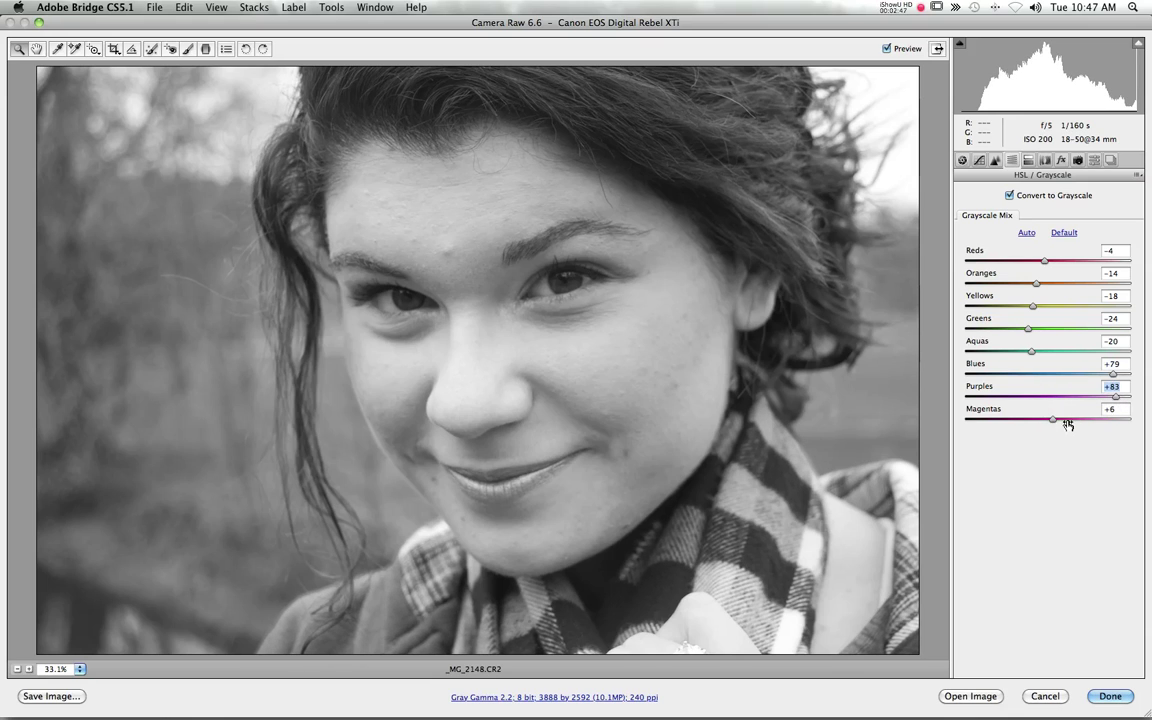
left_click_drag(1052, 420, 1113, 422)
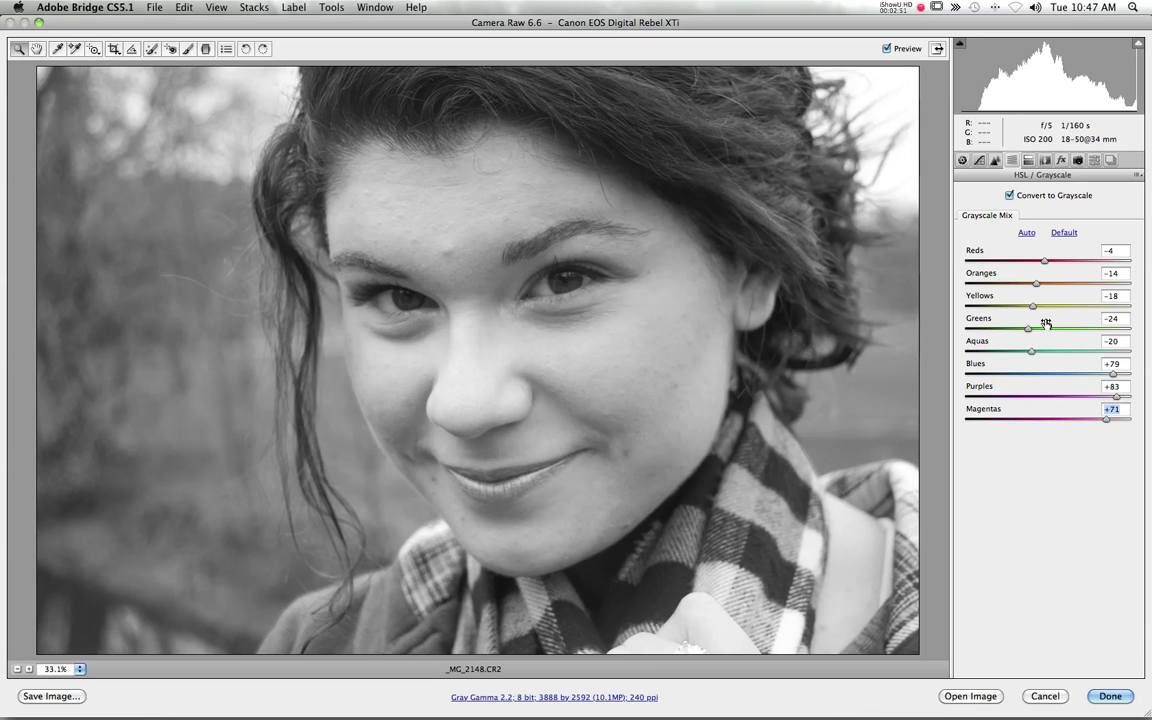
left_click_drag(1028, 329, 1031, 285)
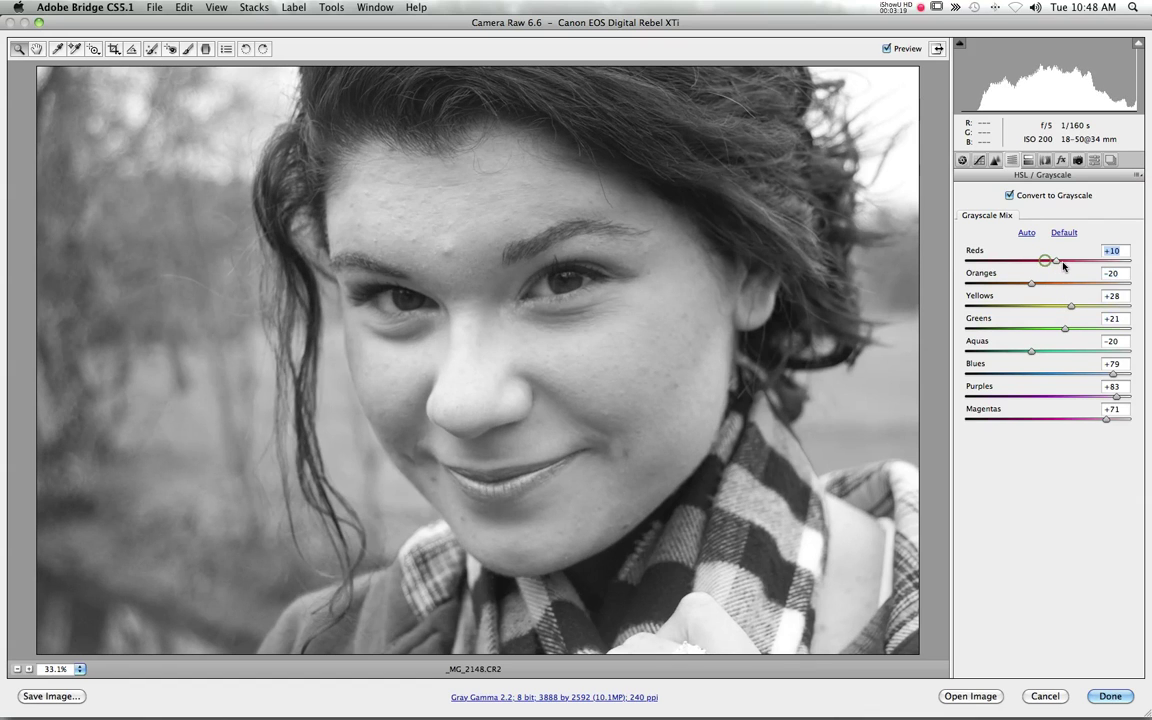
left_click_drag(1063, 265, 1033, 230)
Step: Turn grayscale off and slightly boost the Reds saturation
left_click(1046, 194)
left_click(1004, 215)
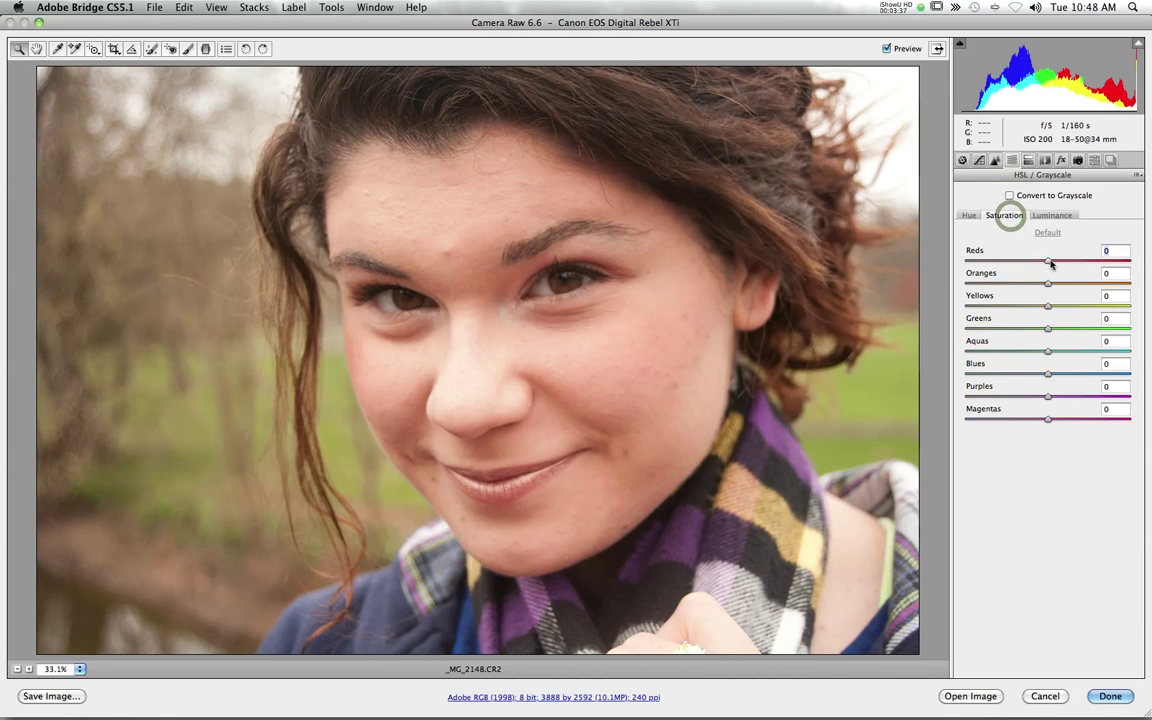
mouse_move(1049, 261)
left_mouse_down()
mouse_move(1088, 261)
mouse_move(1026, 262)
mouse_move(1049, 264)
left_mouse_up()
left_click(969, 216)
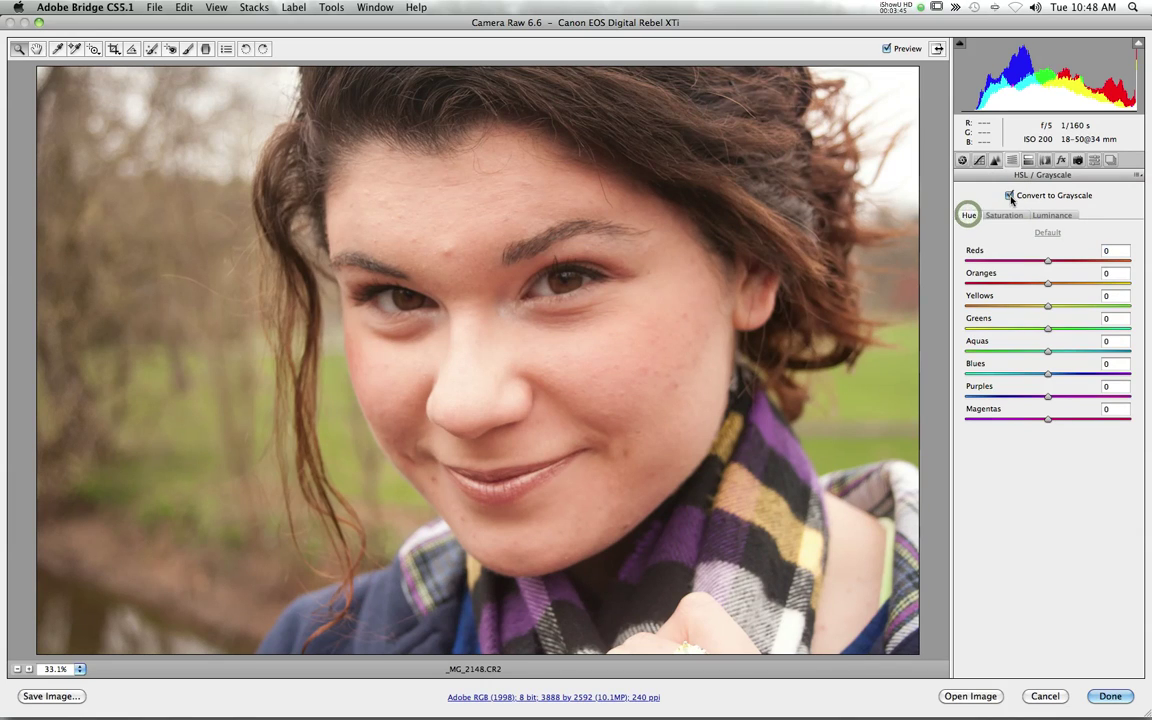
Step: Reconvert to grayscale with Greens +58, Aquas +43, Yellows +20, and apply with Done
left_click(1009, 196)
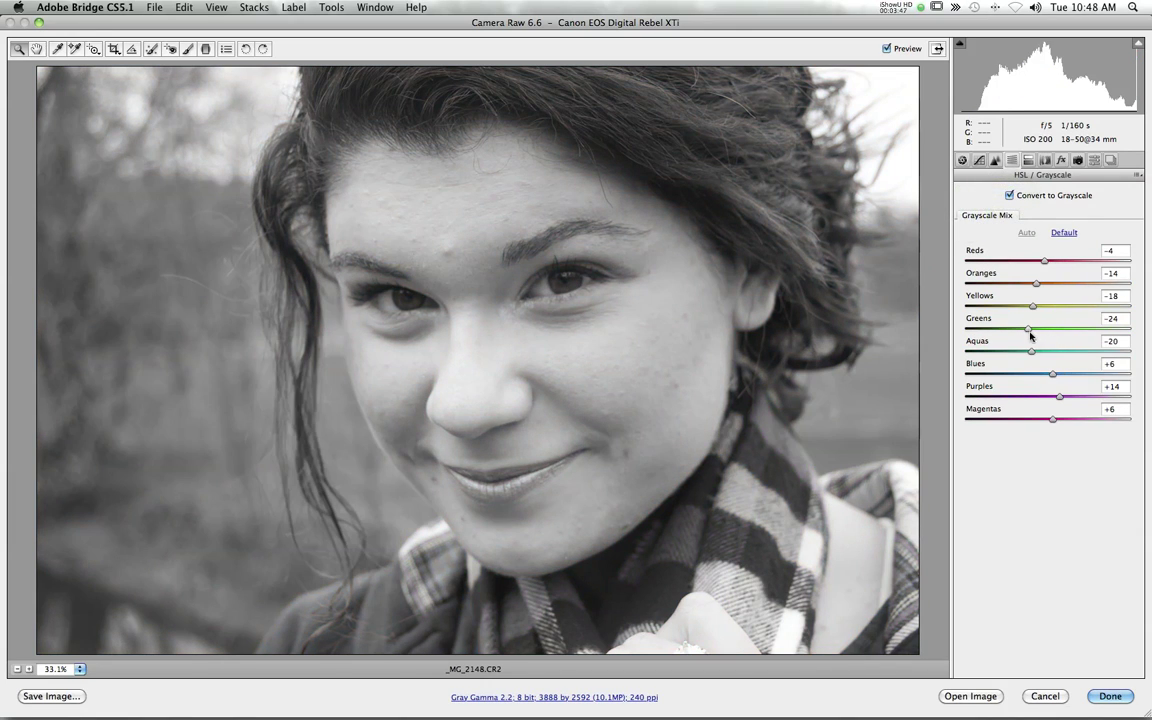
left_click_drag(1027, 328, 1084, 356)
left_click_drag(1035, 306, 1067, 311)
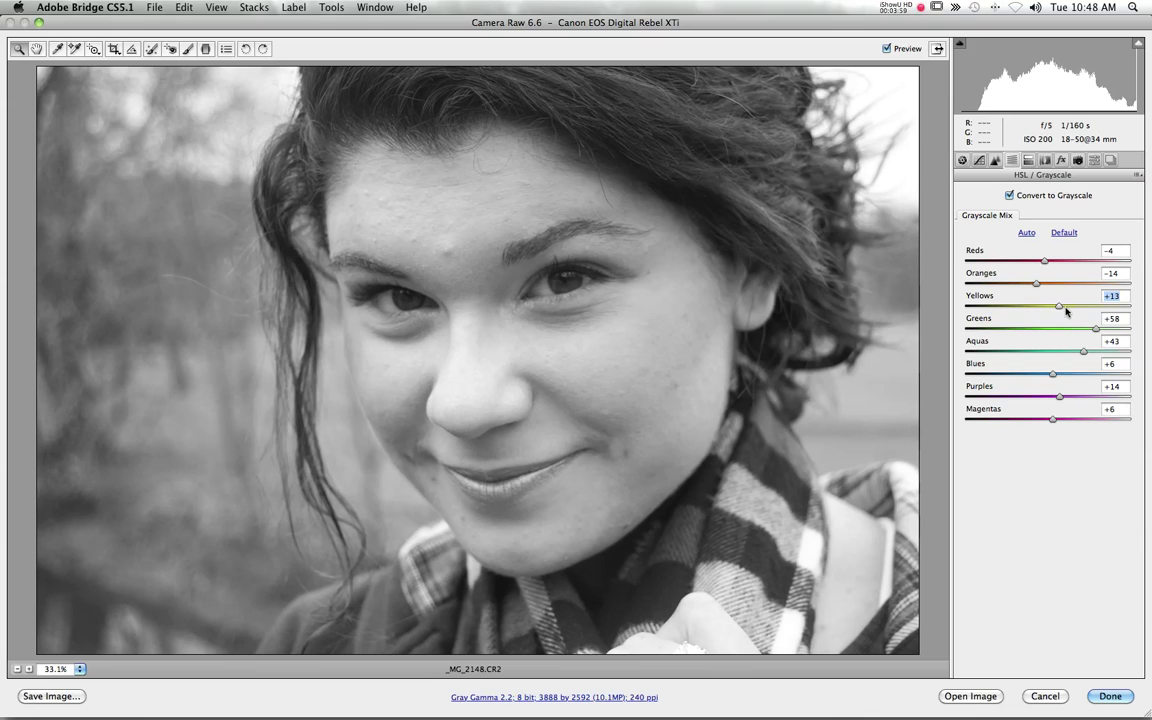
key("Up")
key("Up")
key("Up")
key("Up")
key("Up")
key("Up")
key("Up")
left_click(1110, 696)
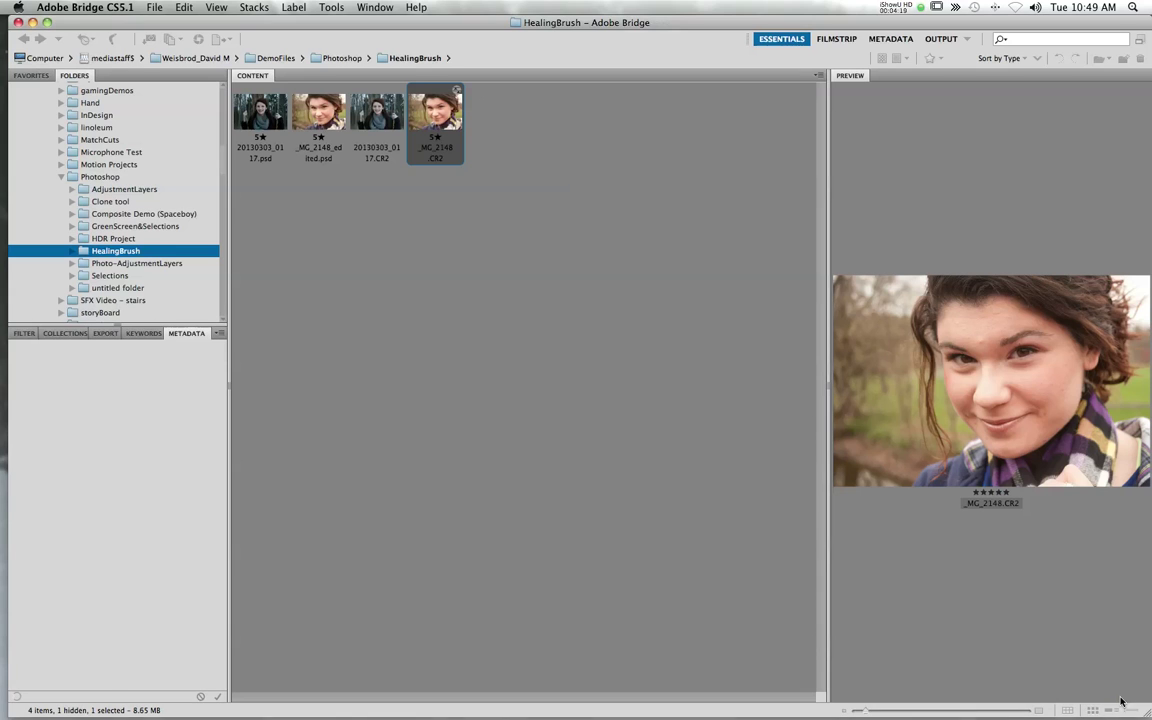
left_click(1032, 216)
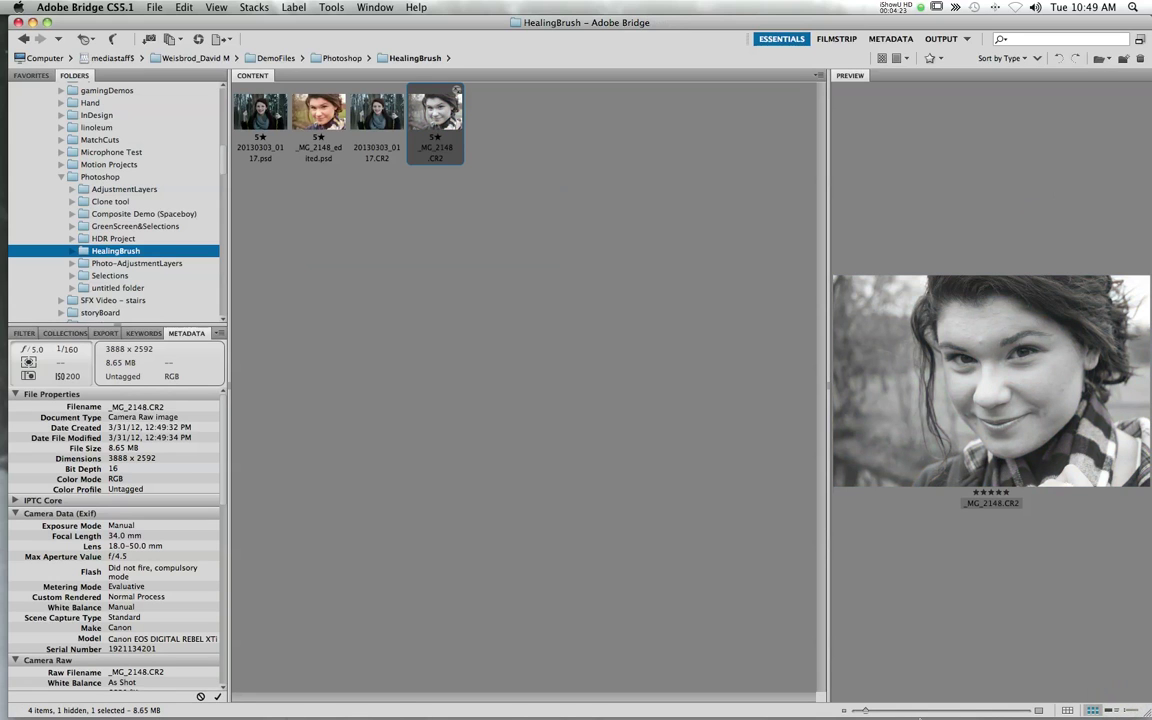
Step: Switch to Photoshop and enlarge the _MG_2148_edited.psd window to fill the workspace
left_click(562, 690)
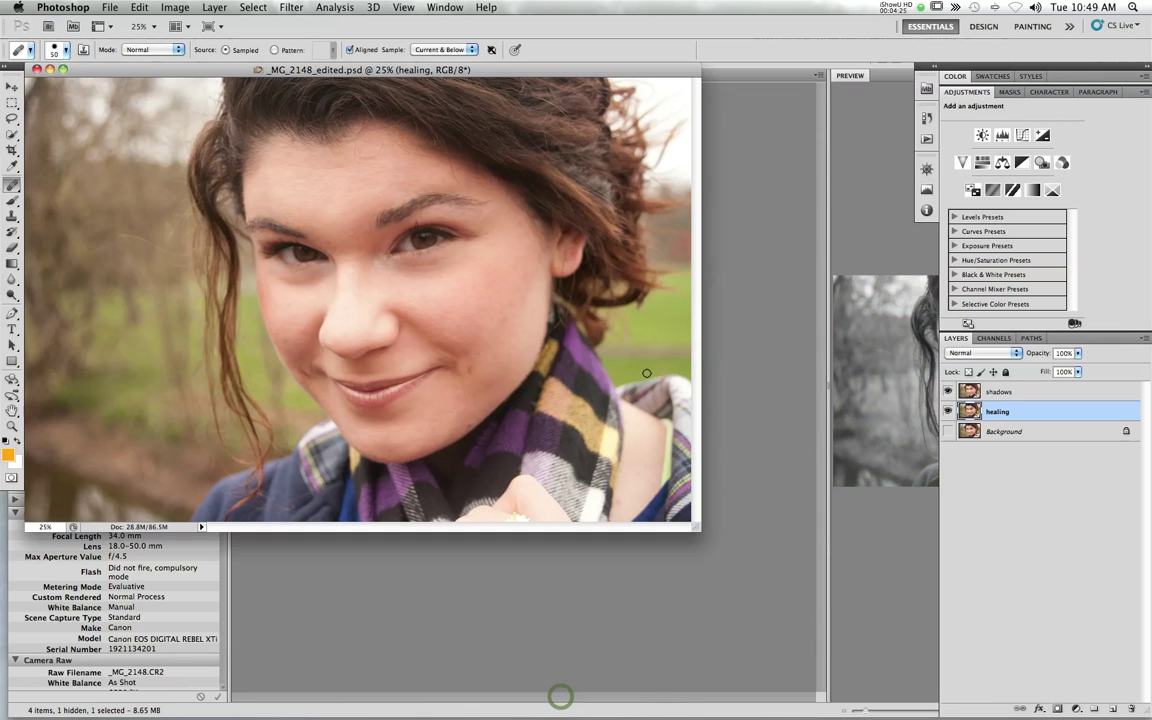
left_click_drag(700, 528, 913, 706)
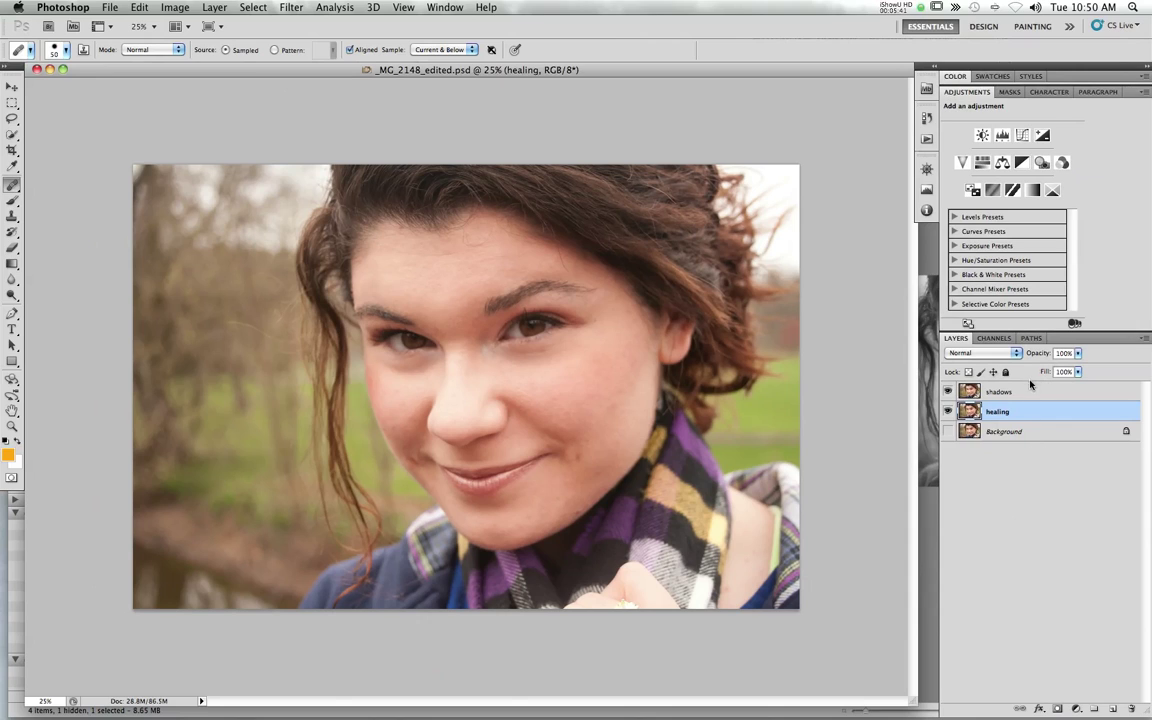
Step: Add a Black & White adjustment above the shadows layer and tweak its Reds, Yellows and Greens
left_click(1030, 392)
left_click(1021, 162)
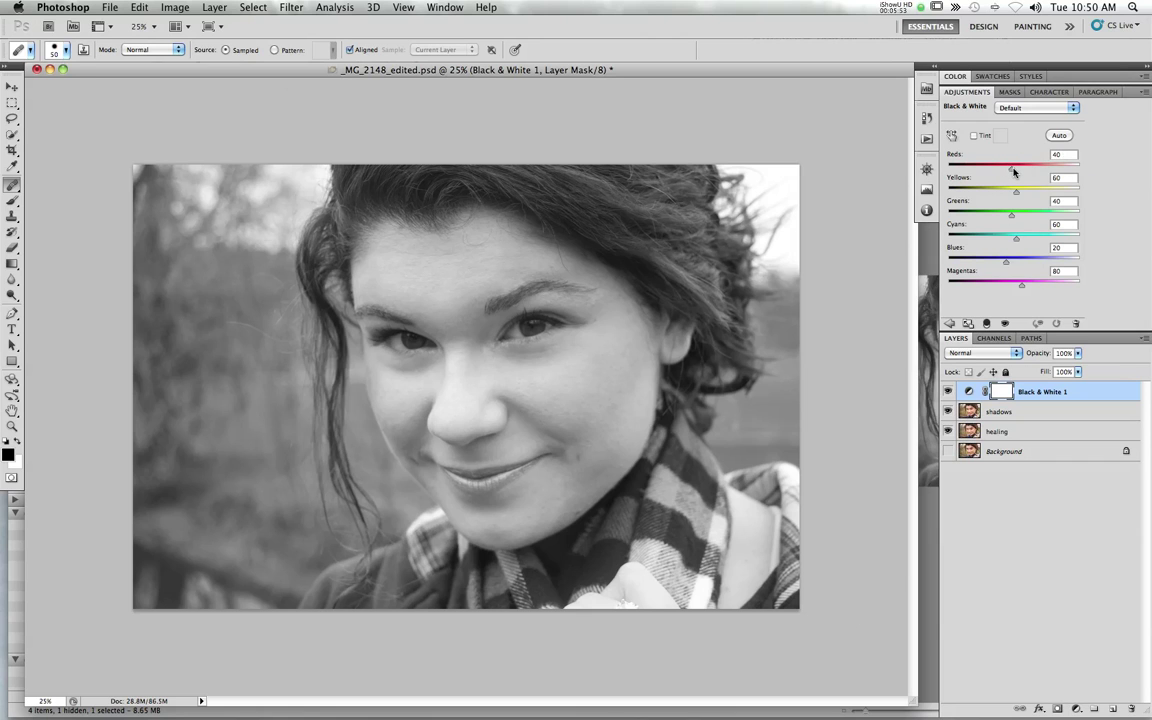
left_click_drag(1013, 172, 991, 287)
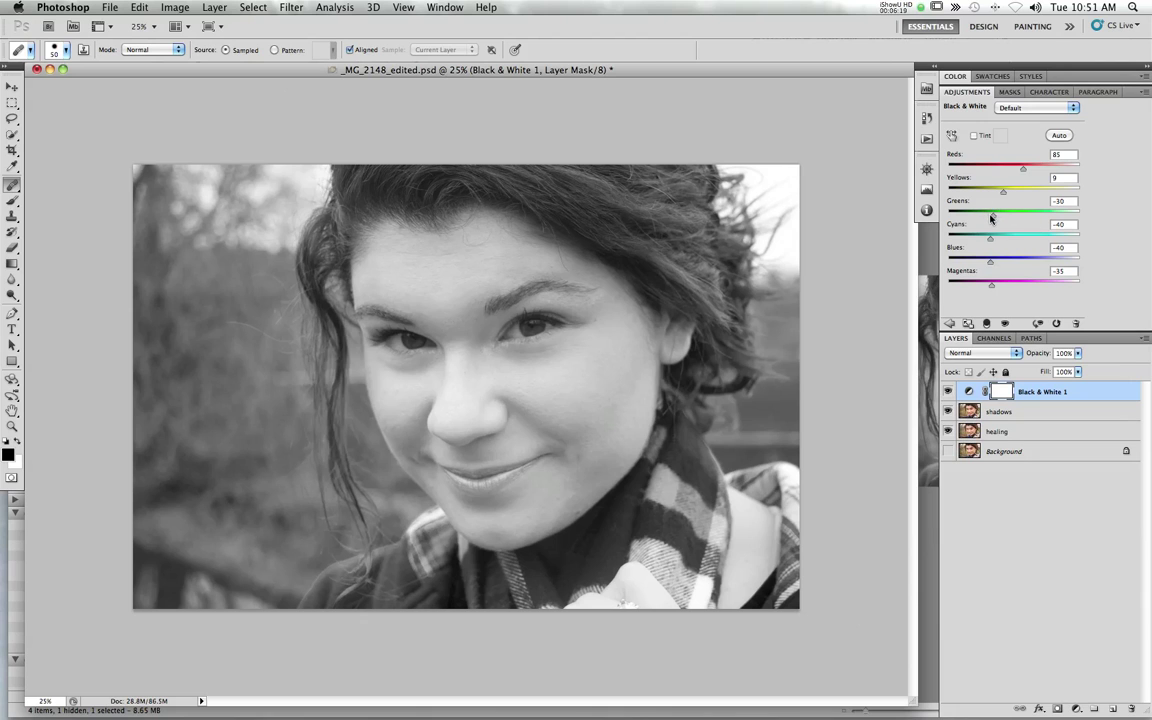
left_click_drag(991, 212, 1020, 192)
left_click_drag(990, 237, 1046, 284)
left_click_drag(1020, 190, 1033, 191)
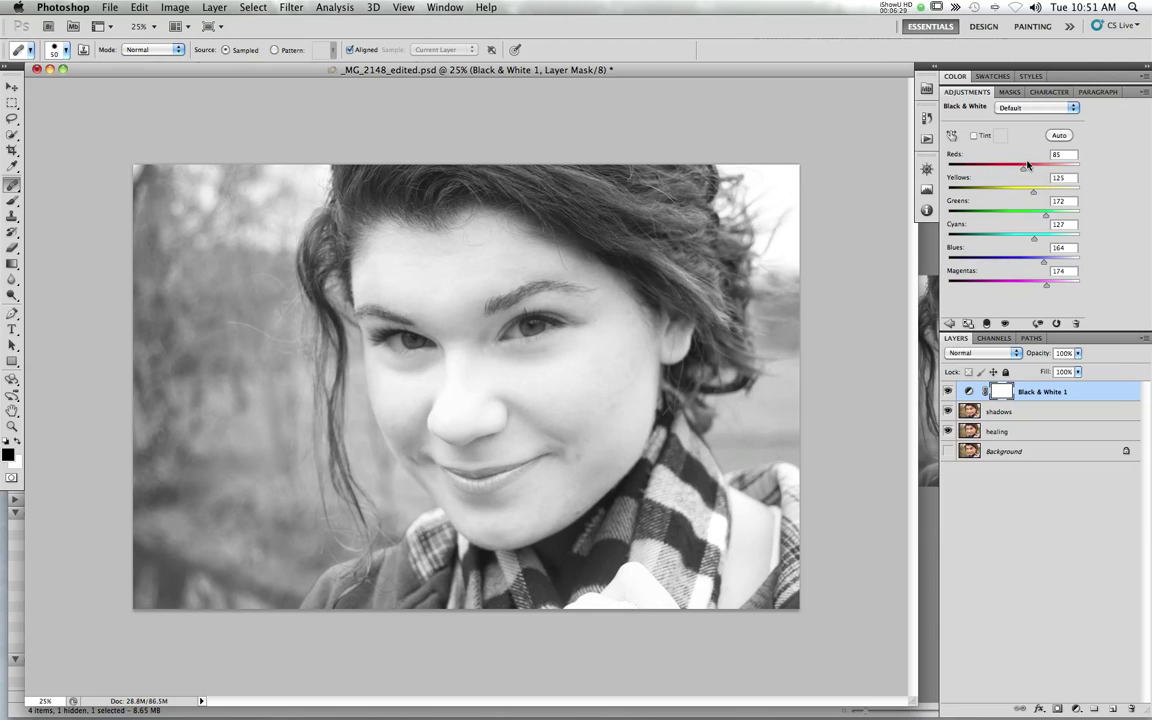
Step: Lower Reds to 49 to darken skin tones and delete the adjustment's layer mask
mouse_move(1022, 167)
left_mouse_down()
mouse_move(951, 170)
mouse_move(913, 151)
mouse_move(925, 175)
mouse_move(1020, 172)
left_mouse_up()
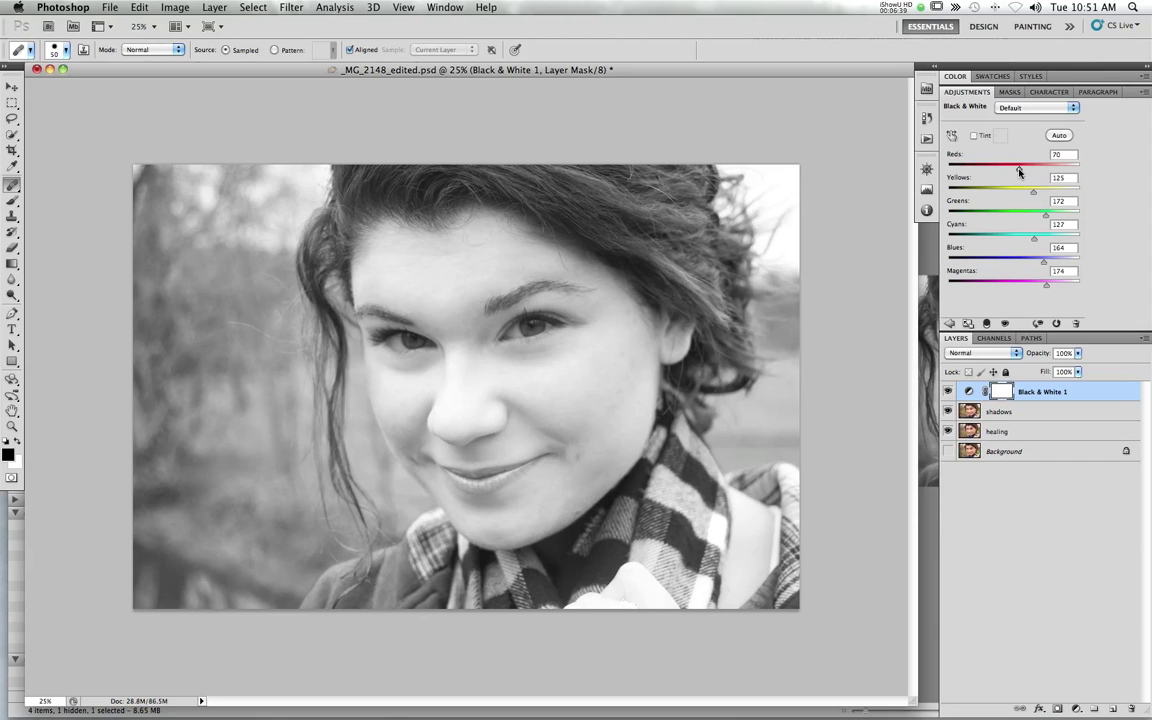
left_click_drag(1020, 172, 1013, 171)
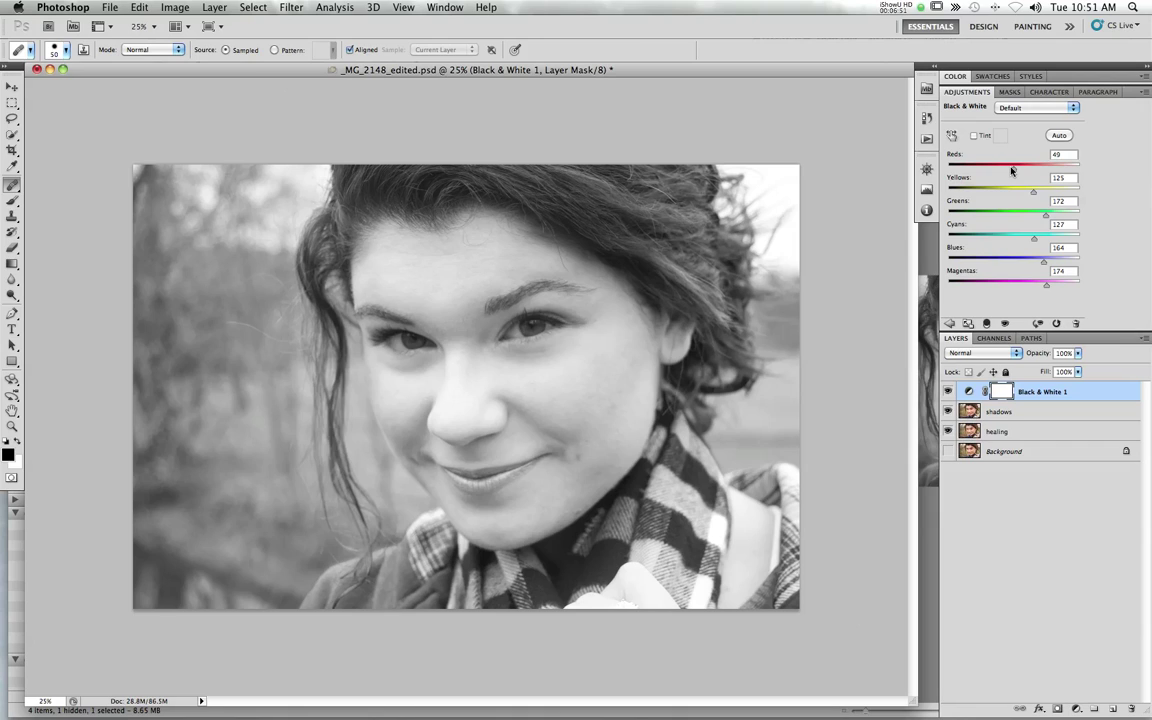
left_click(1131, 707)
left_click(677, 249)
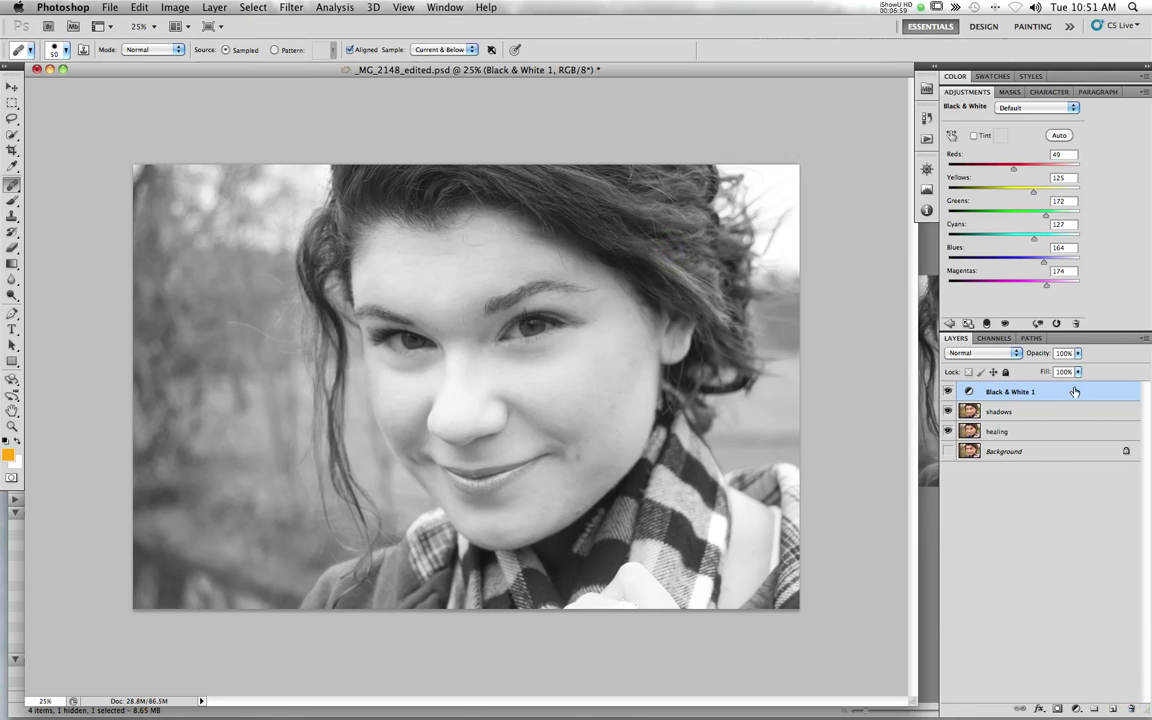
Step: Replace the Black & White 1 layer with a Hue/Saturation layer at Saturation -100
left_click(1131, 707)
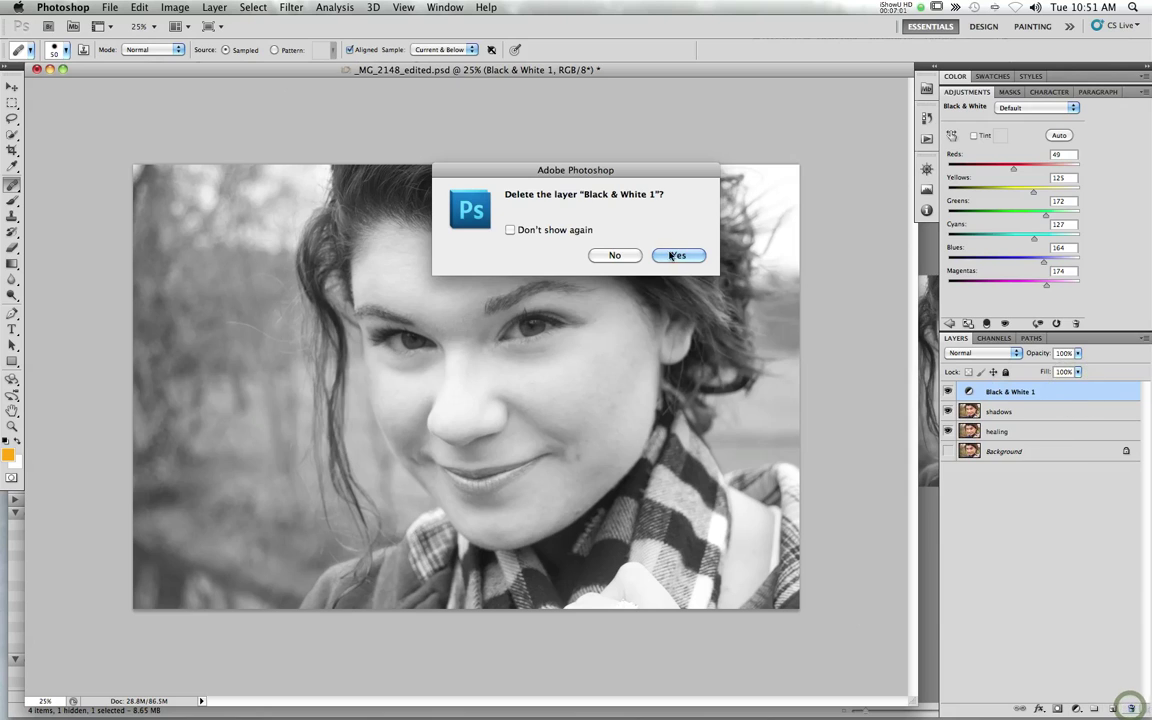
key("Return")
left_click(982, 162)
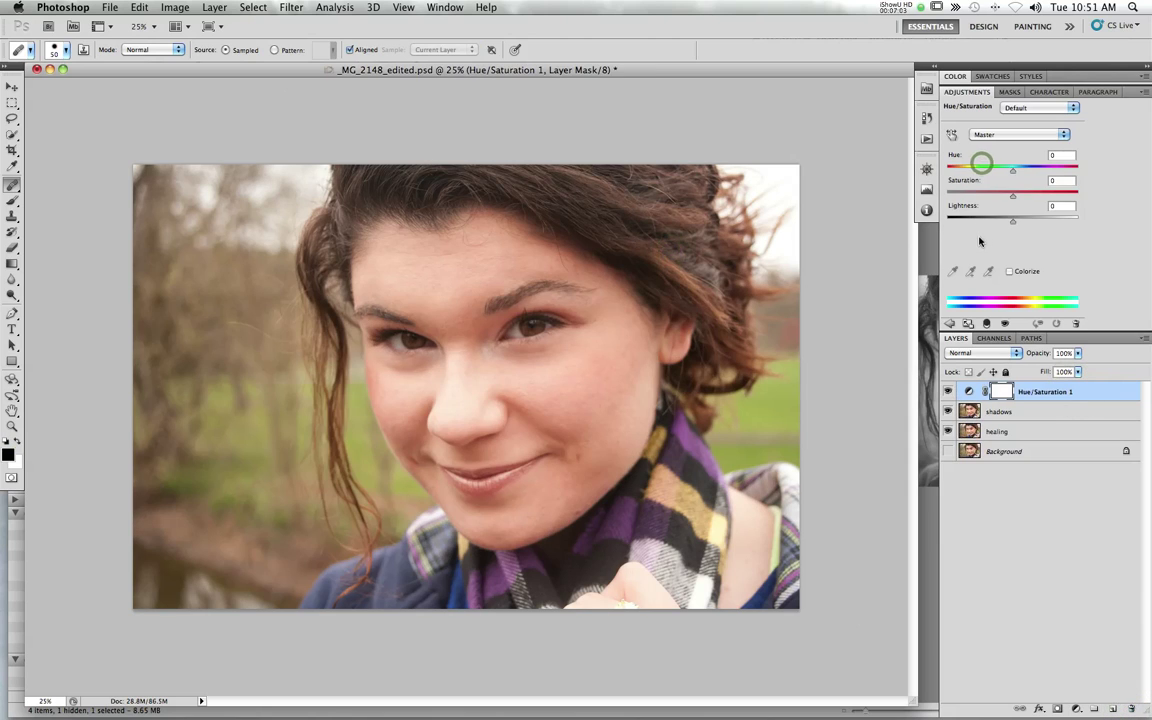
left_click_drag(1013, 196, 815, 190)
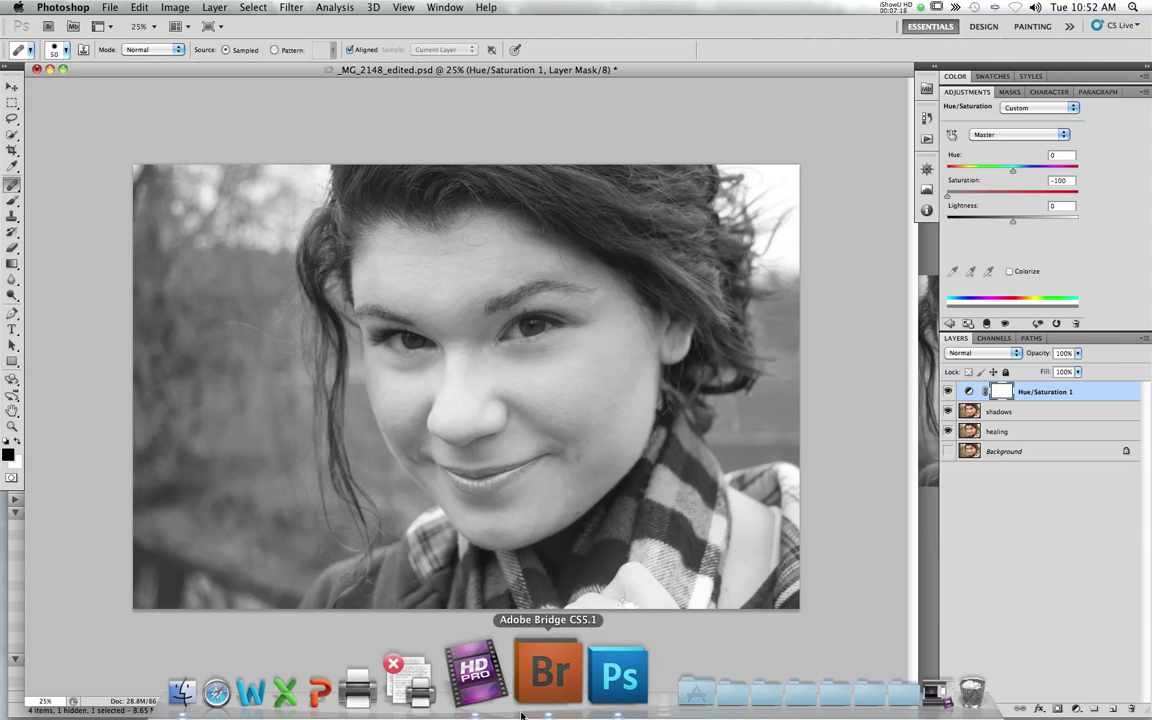
Step: Reopen _MG_2148.CR2 from Bridge in Camera Raw
left_click(541, 682)
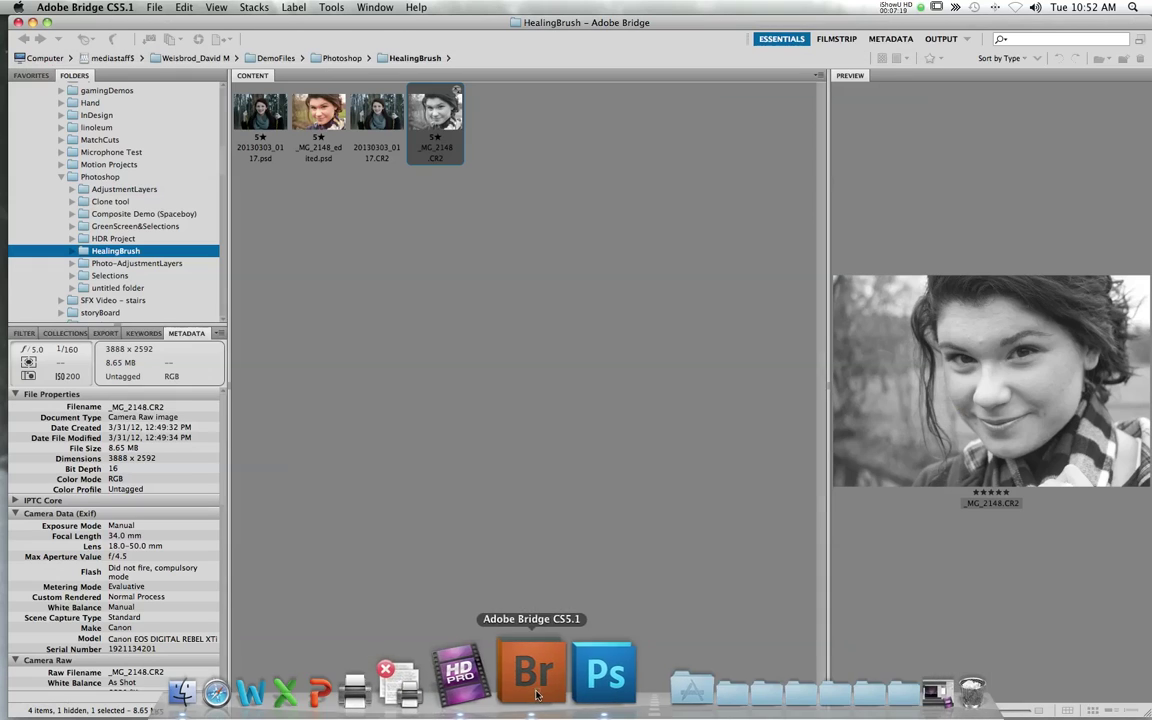
right_click(440, 118)
left_click(499, 152)
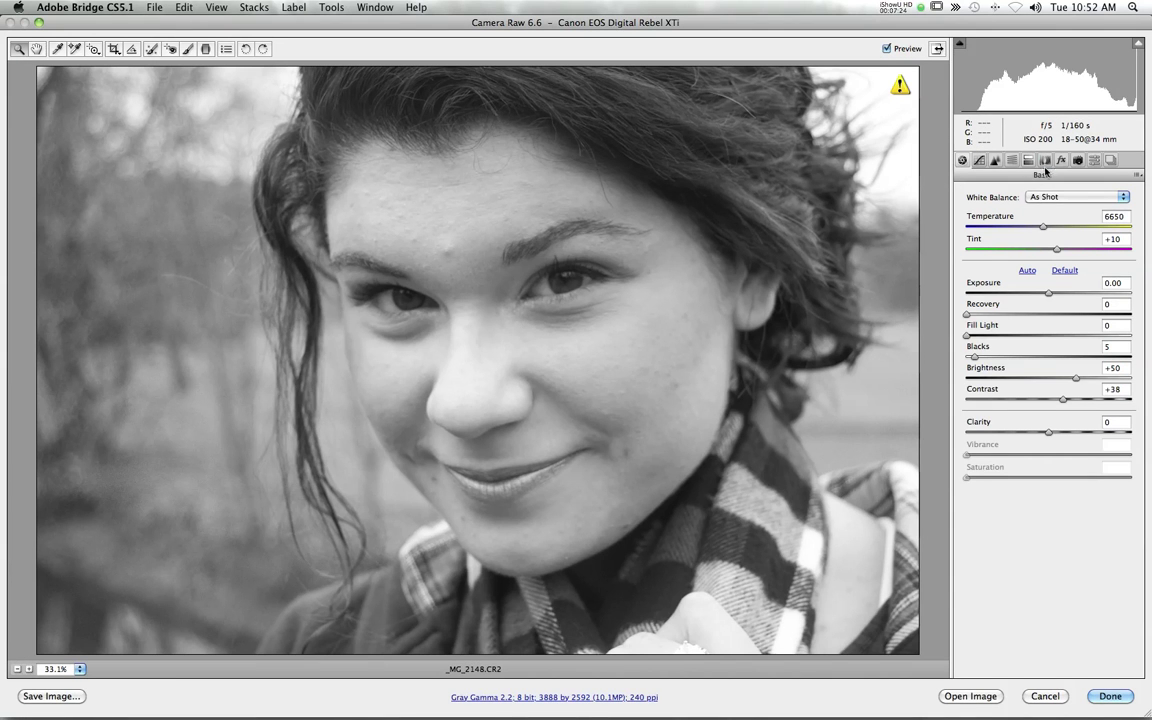
Step: Turn off Convert to Grayscale and instead set Basic Saturation to -100
left_click(1011, 160)
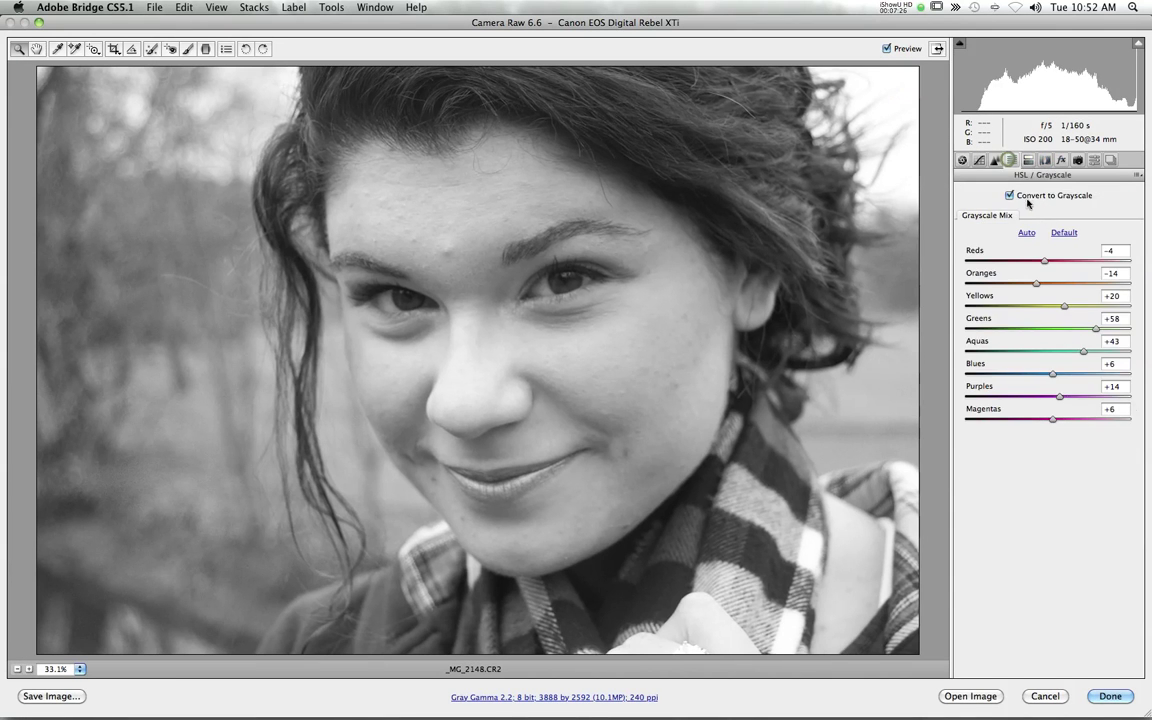
left_click(1021, 195)
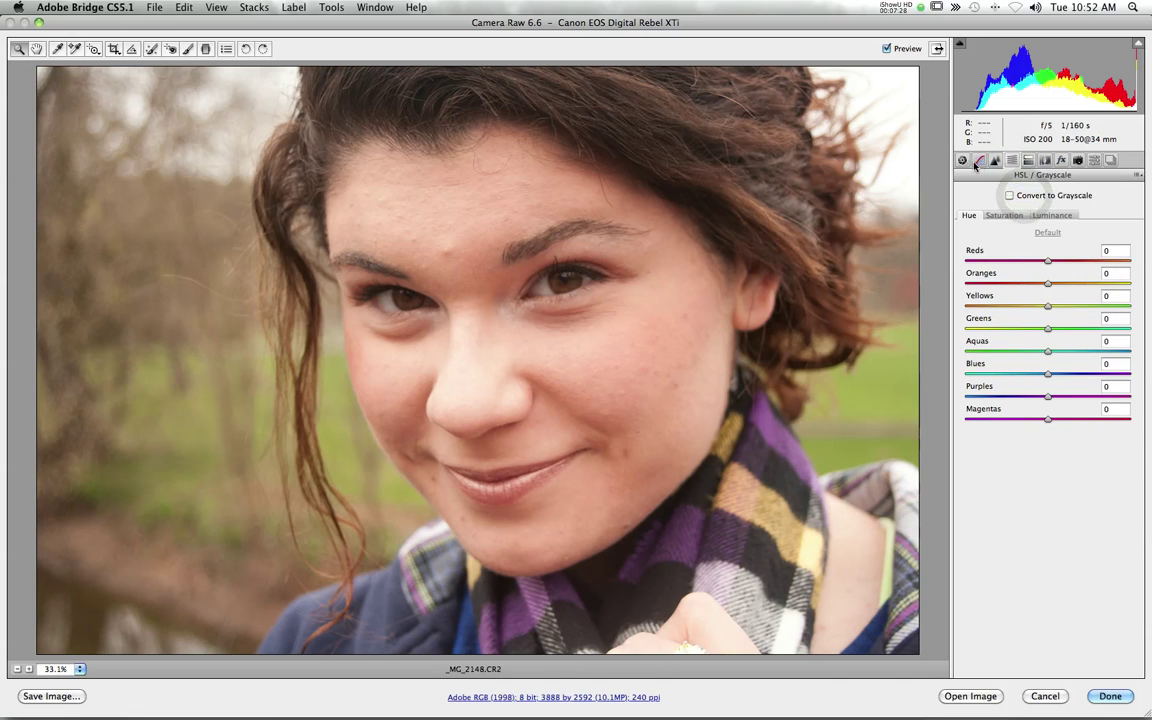
left_click(963, 161)
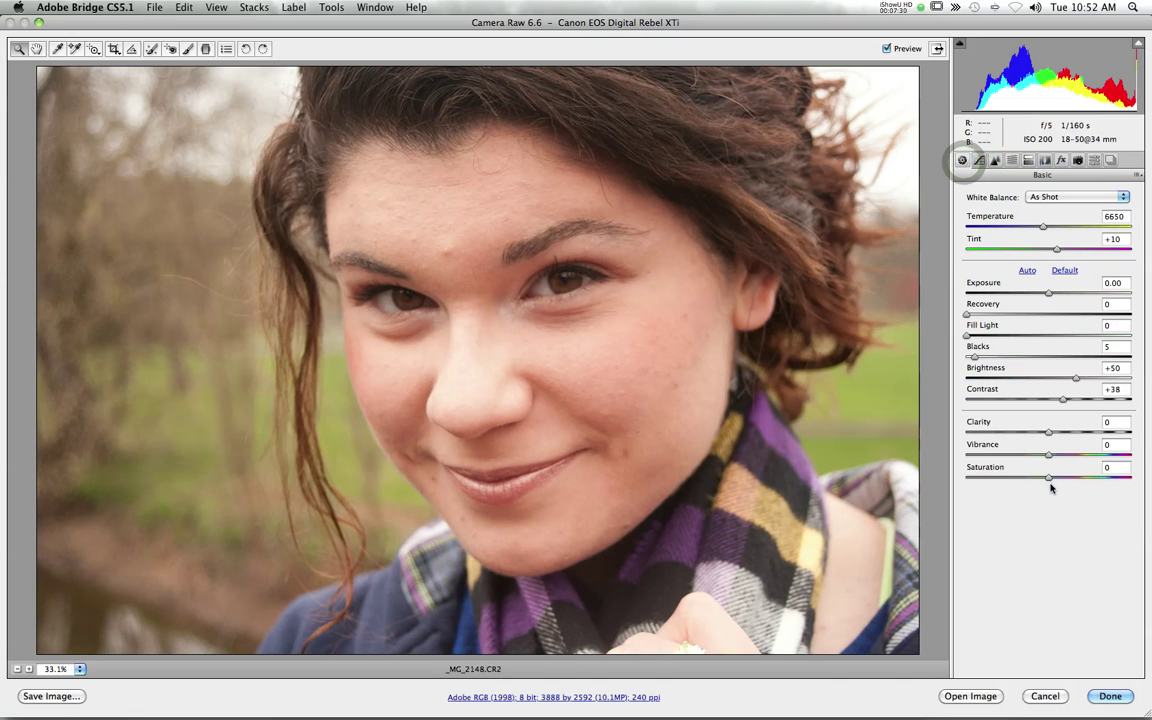
left_click_drag(1044, 478, 912, 481)
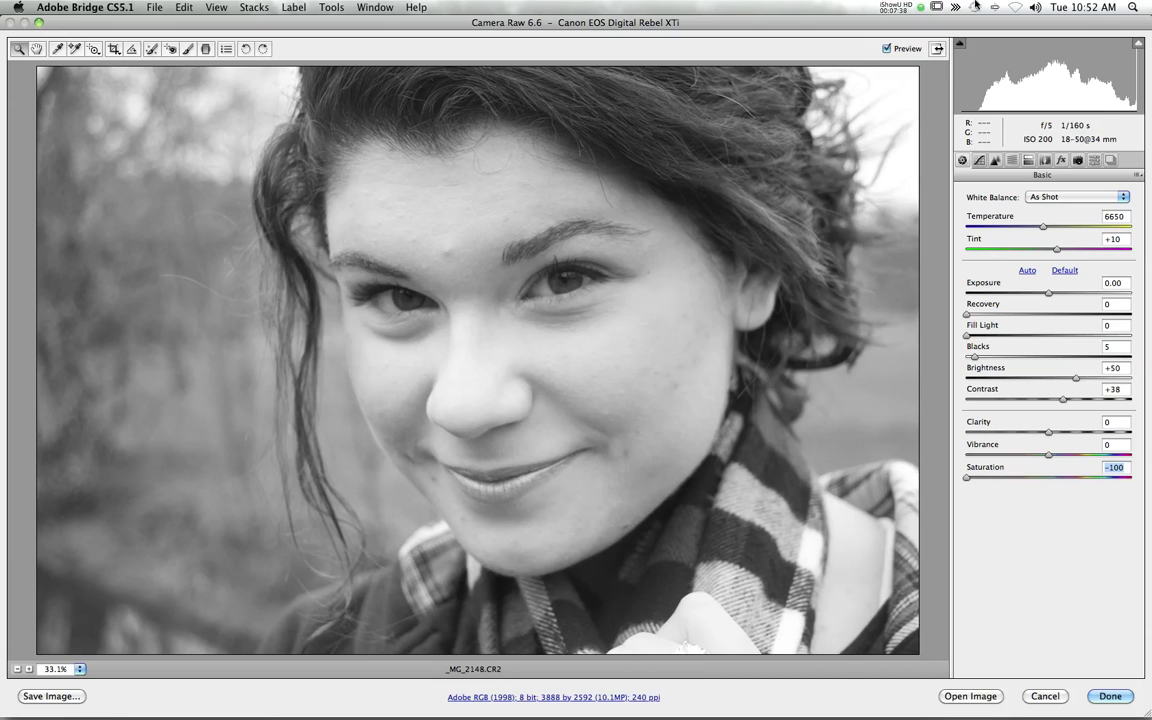
left_click(1012, 160)
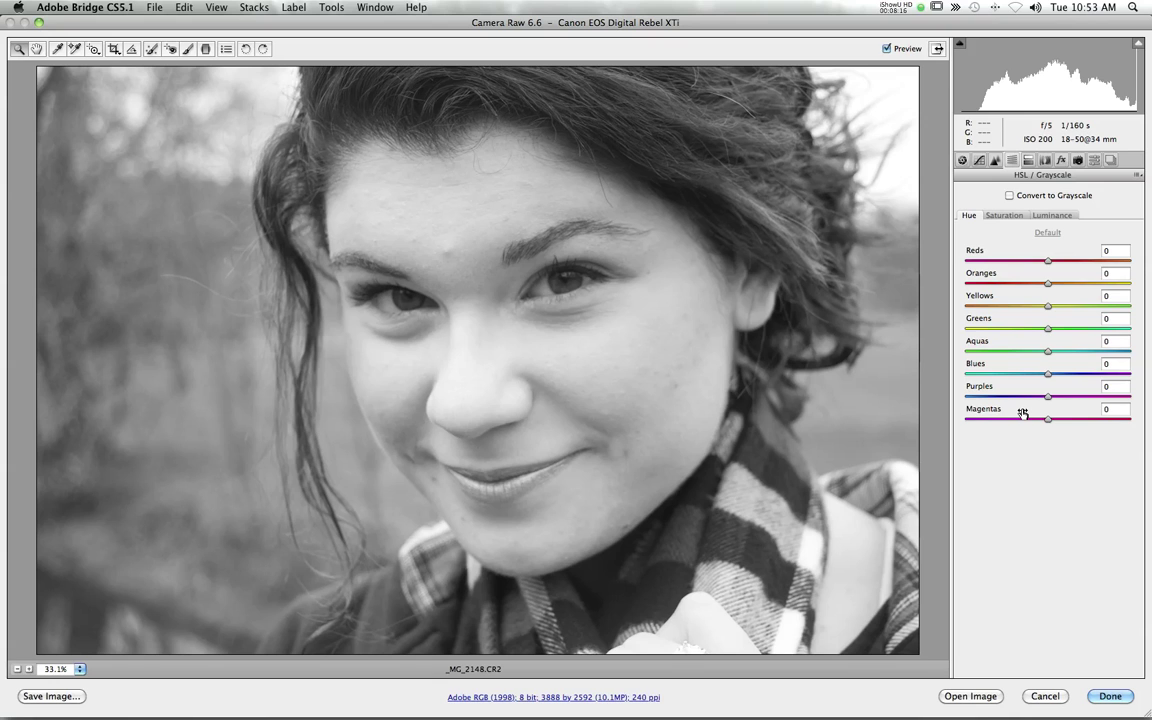
Step: Open the desaturated raw image in Photoshop as a new document
left_click(999, 697)
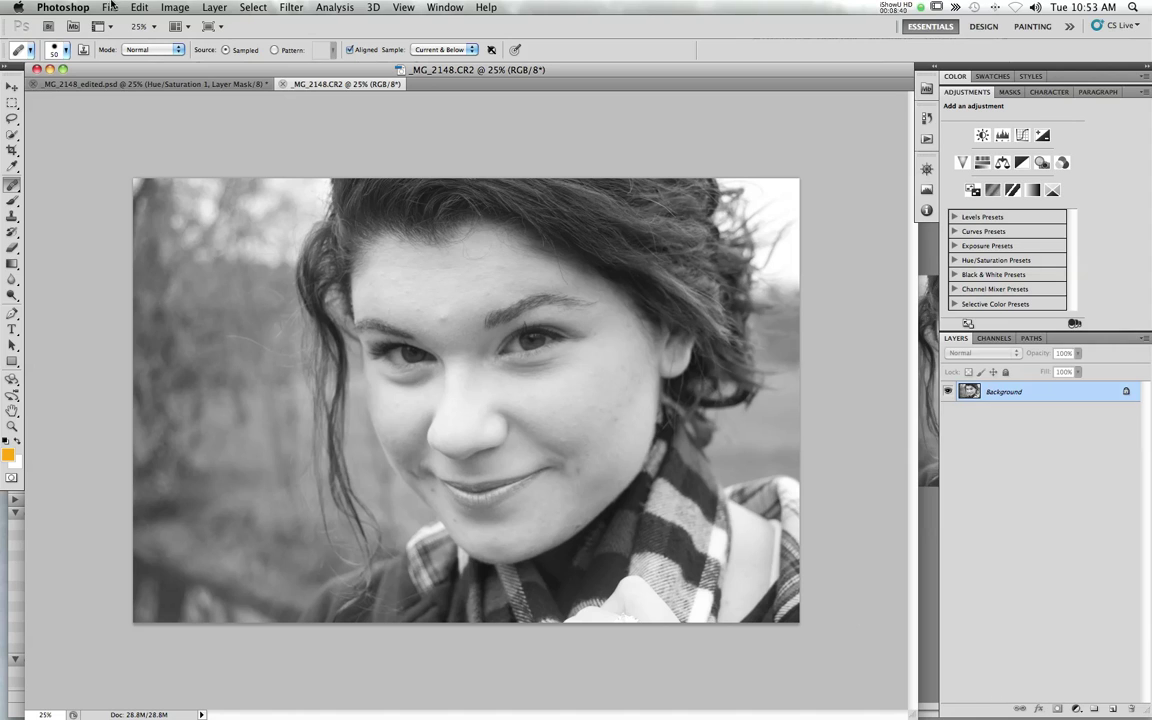
Step: Return to _MG_2148_edited.psd and delete the Hue/Saturation 1 layer
left_click(150, 85)
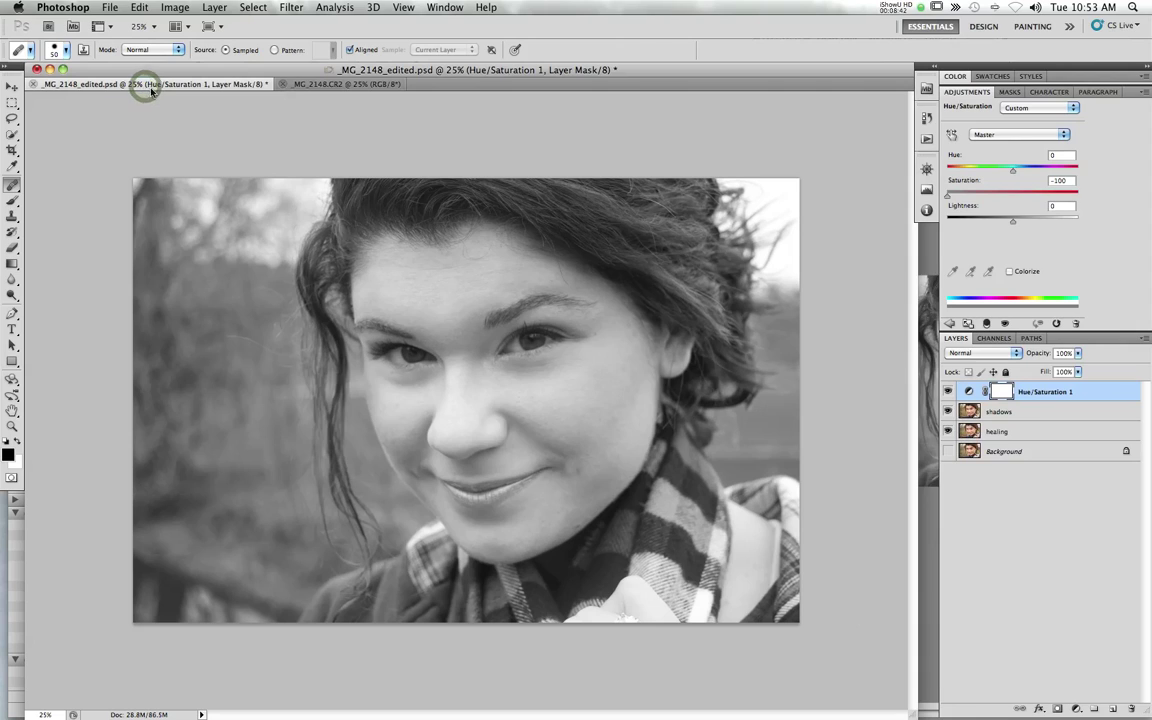
left_click(1131, 708)
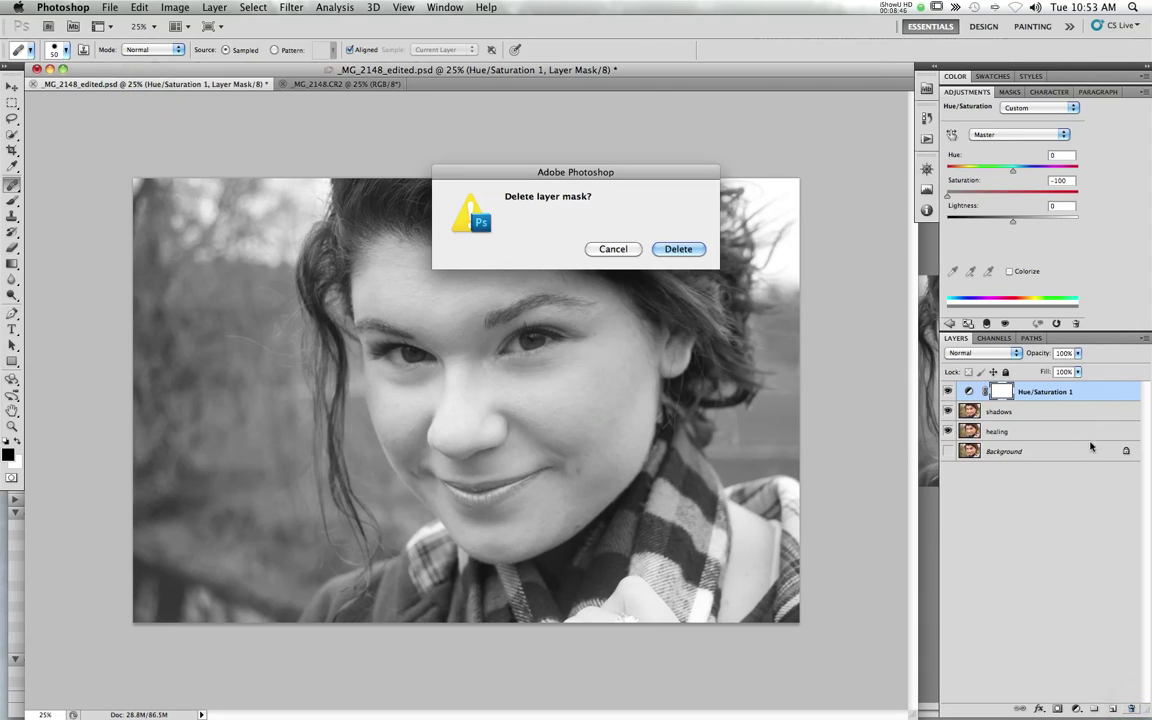
left_click(616, 249)
left_click(1120, 398)
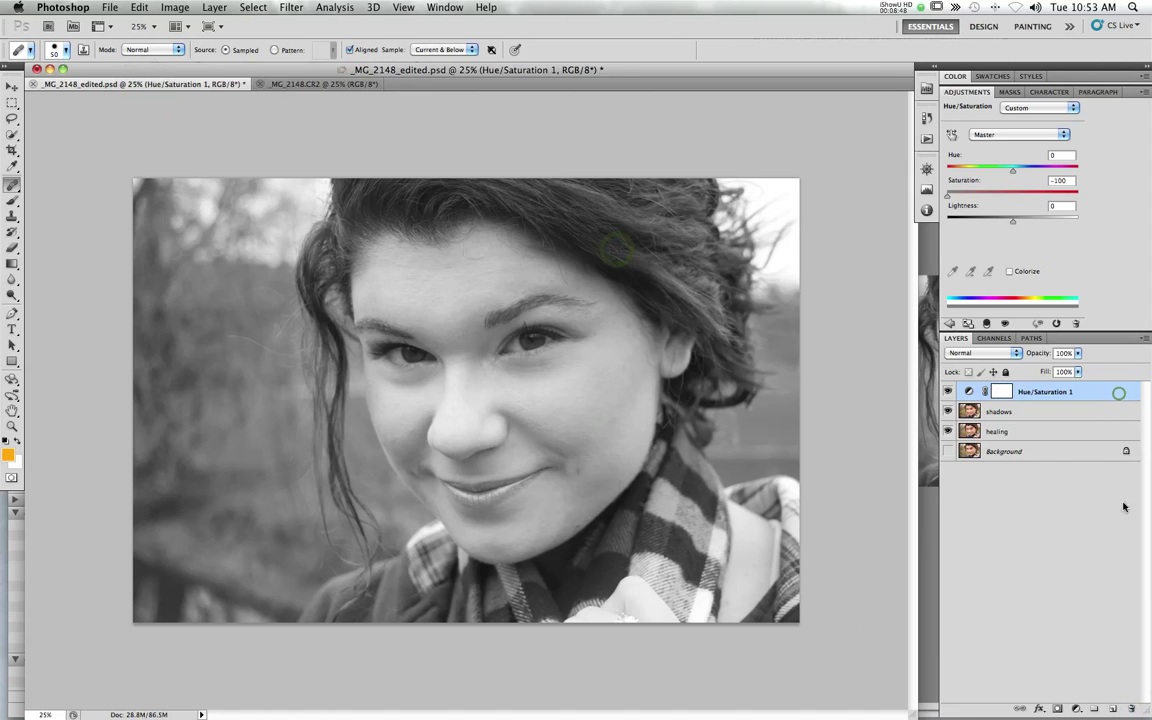
left_click(1131, 708)
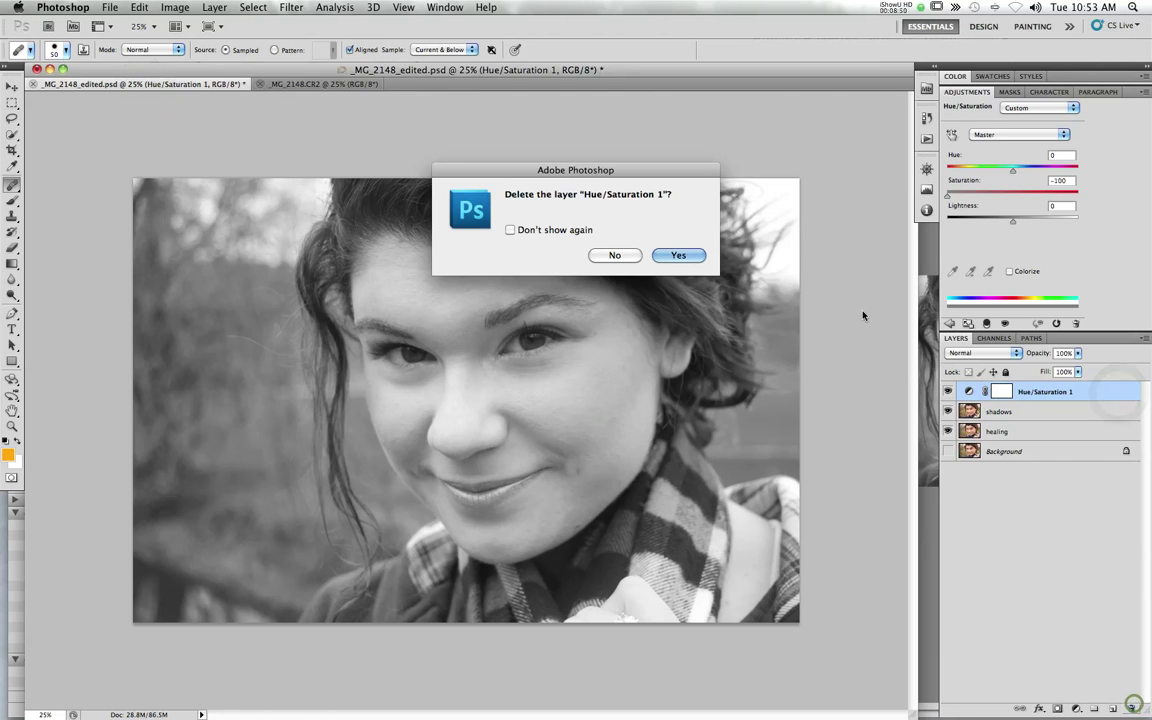
left_click(676, 254)
Step: Add a Black & White adjustment layer, then delete it to restore colour
left_click(1021, 163)
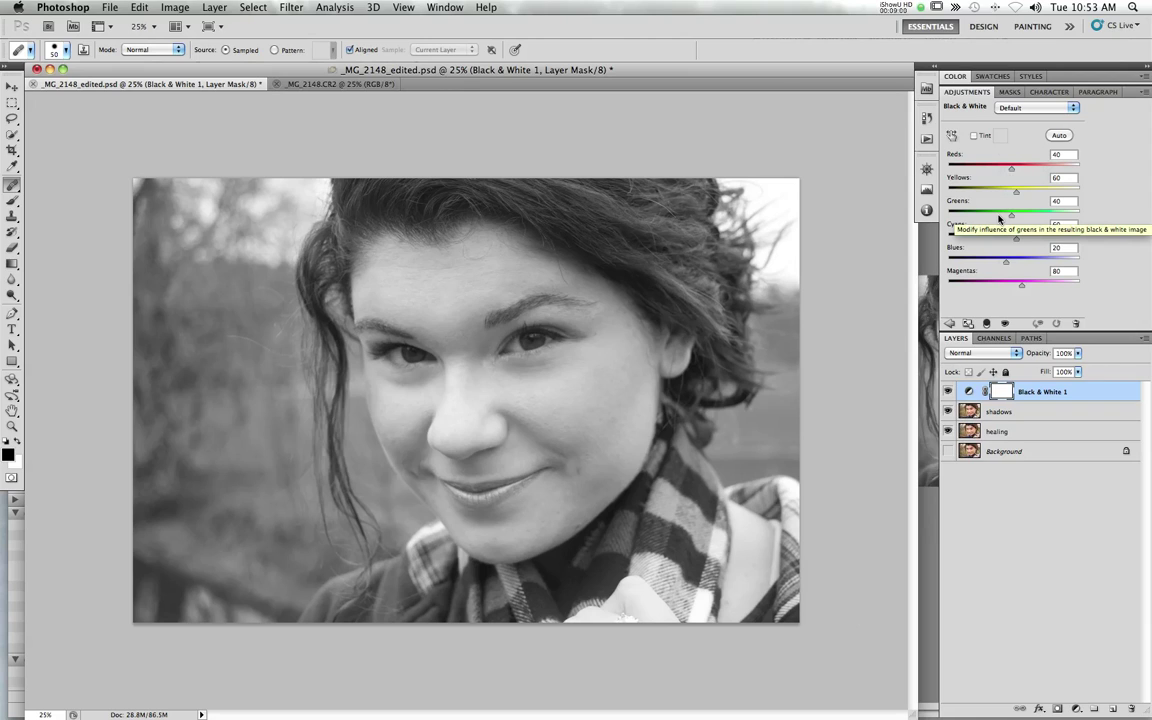
left_click(1105, 391)
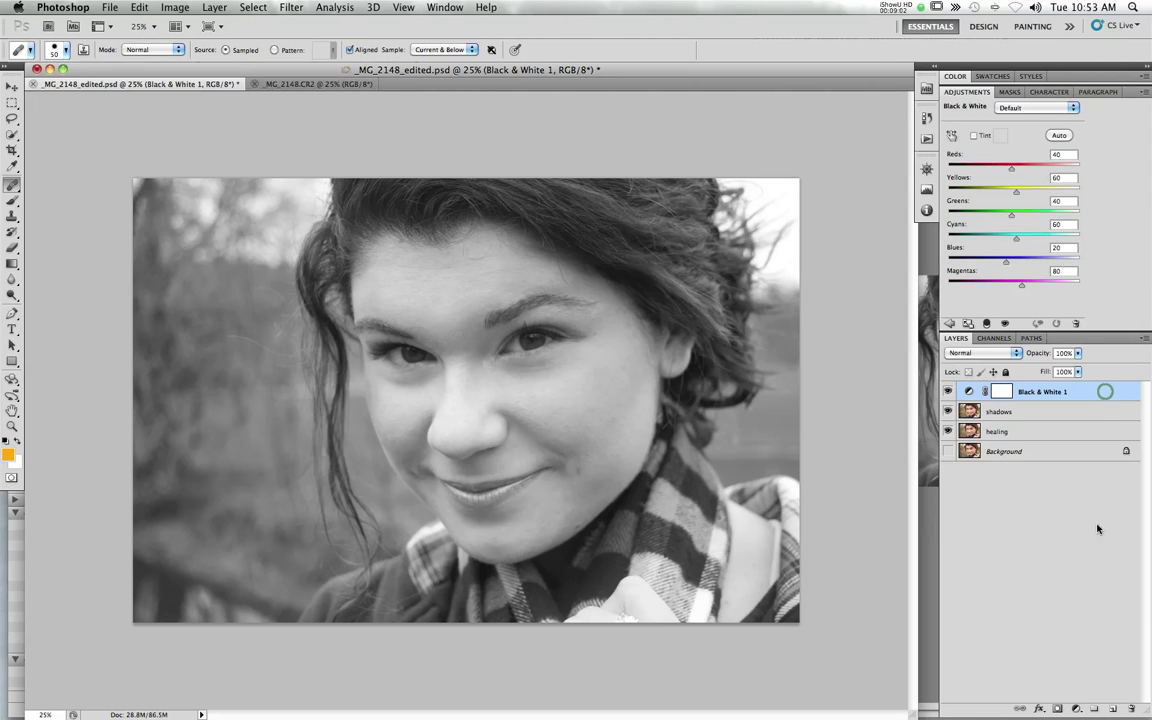
left_click(1131, 708)
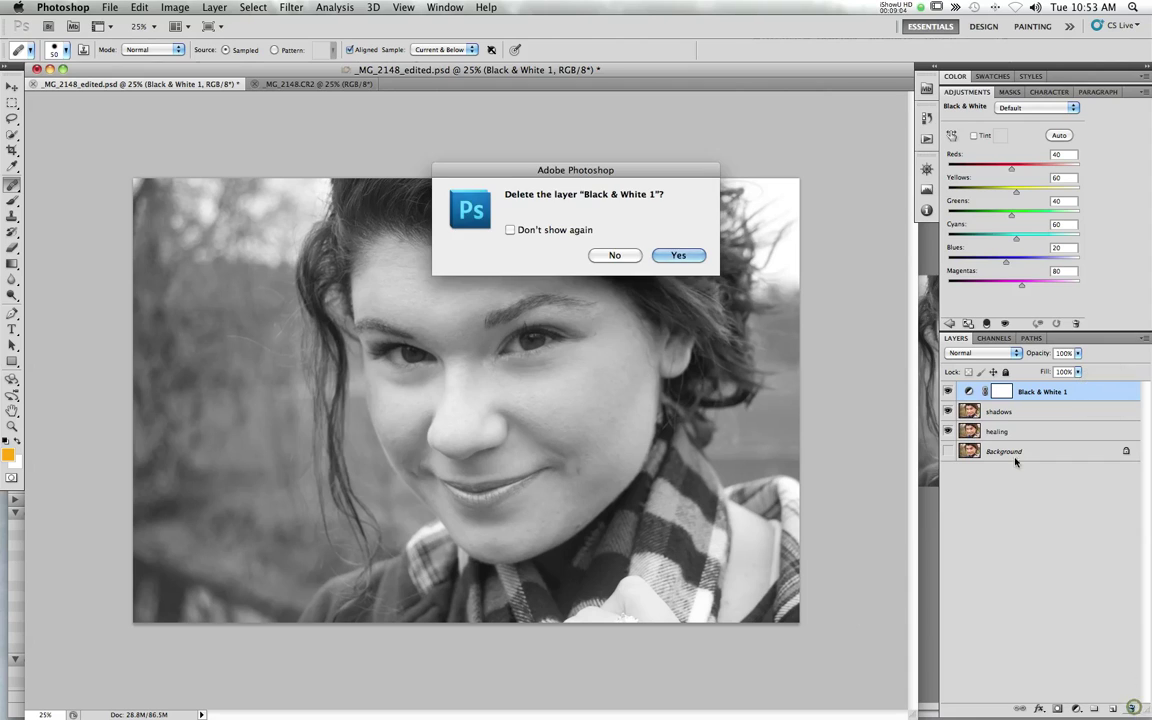
left_click(678, 255)
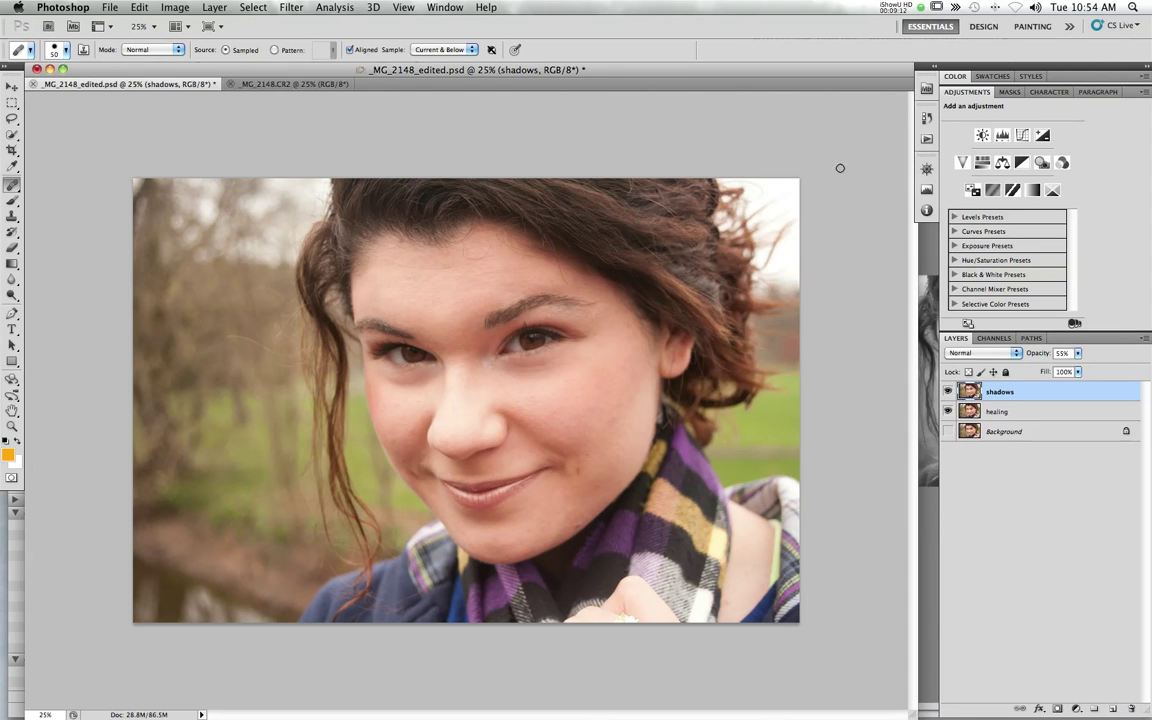
Step: Add a Black & White adjustment layer with an empty Layer 1 above it, and set a cheek healing source
left_click(1021, 162)
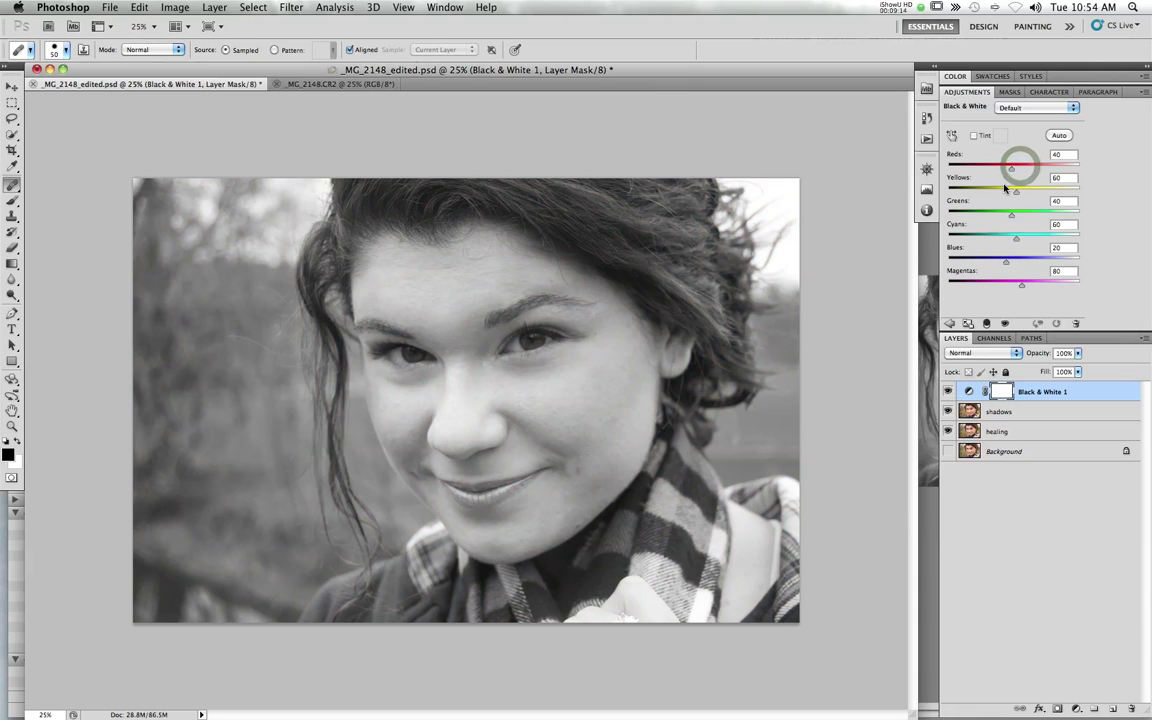
left_click(1113, 708)
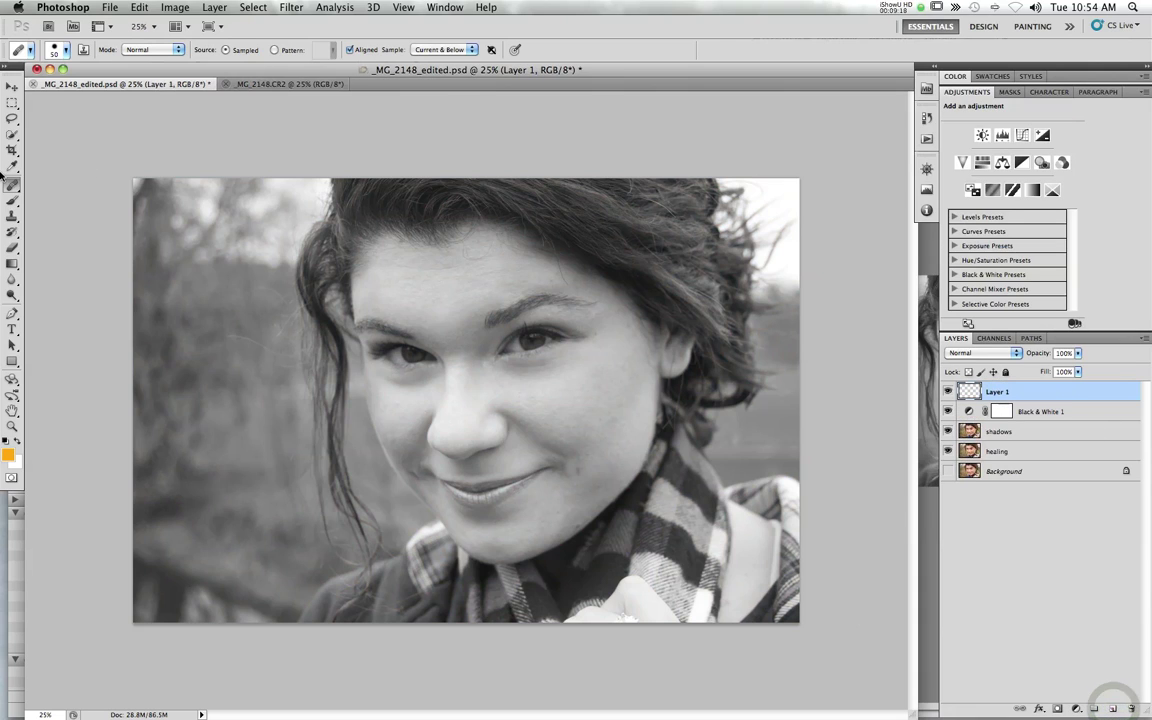
left_click(12, 215)
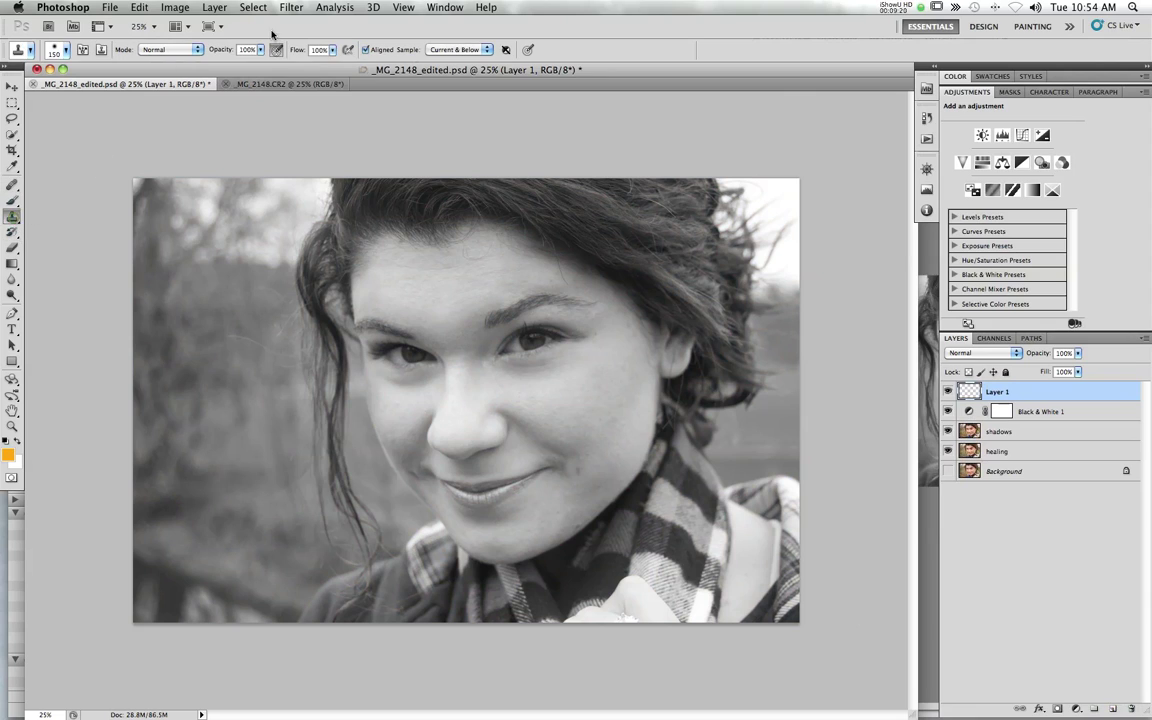
left_click(594, 471, "alt")
key("bracketleft")
key("bracketleft")
key("bracketleft")
key("bracketleft")
left_click(10, 185)
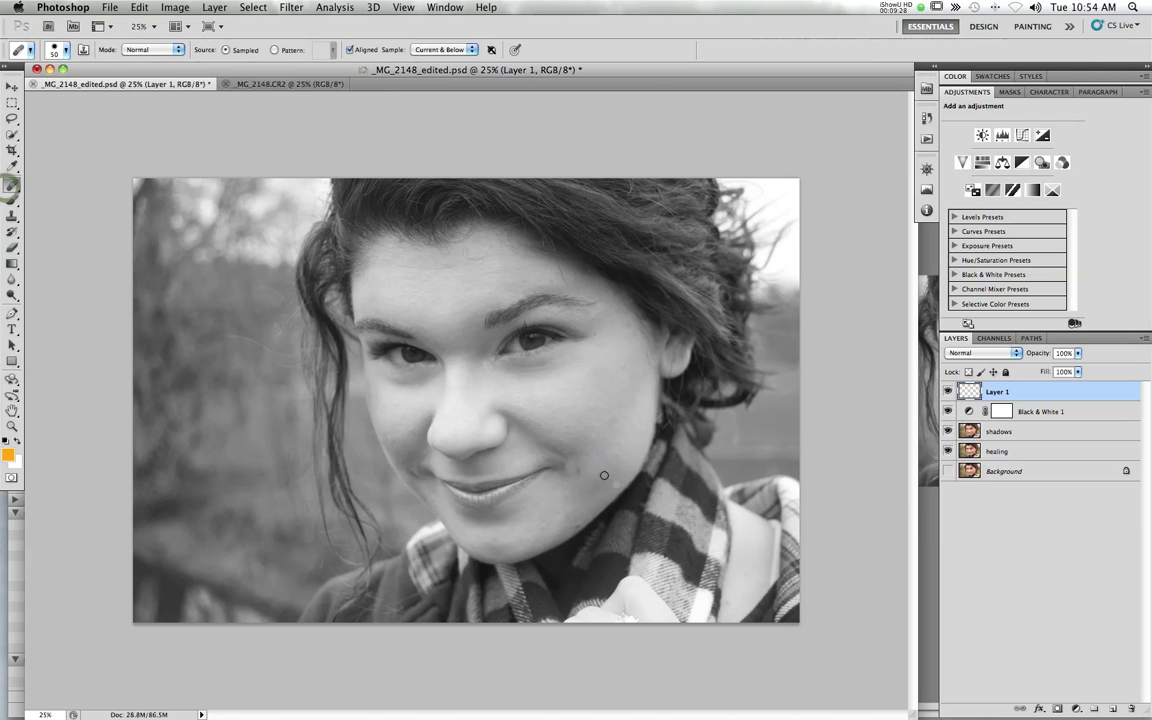
left_click(594, 462, "alt")
Step: Heal three spots by the right eye and four on the cheek, then resample to heal a forehead spot
left_click(606, 337)
left_click(627, 323)
left_click(628, 334)
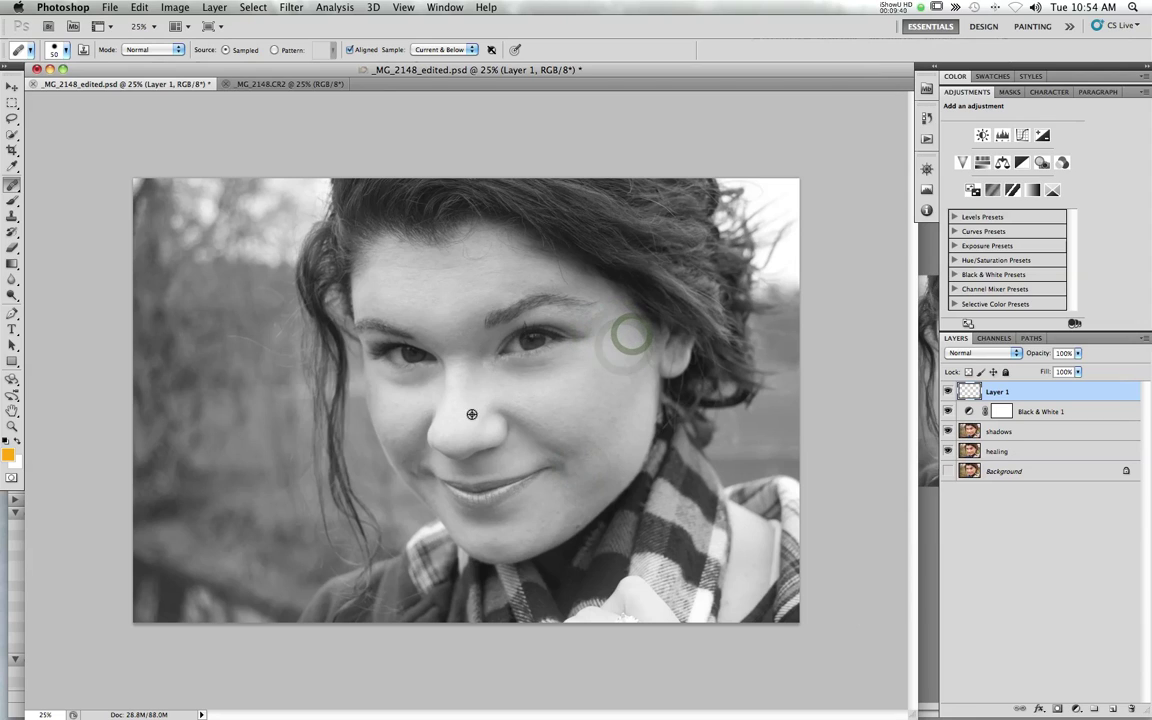
left_click(408, 420)
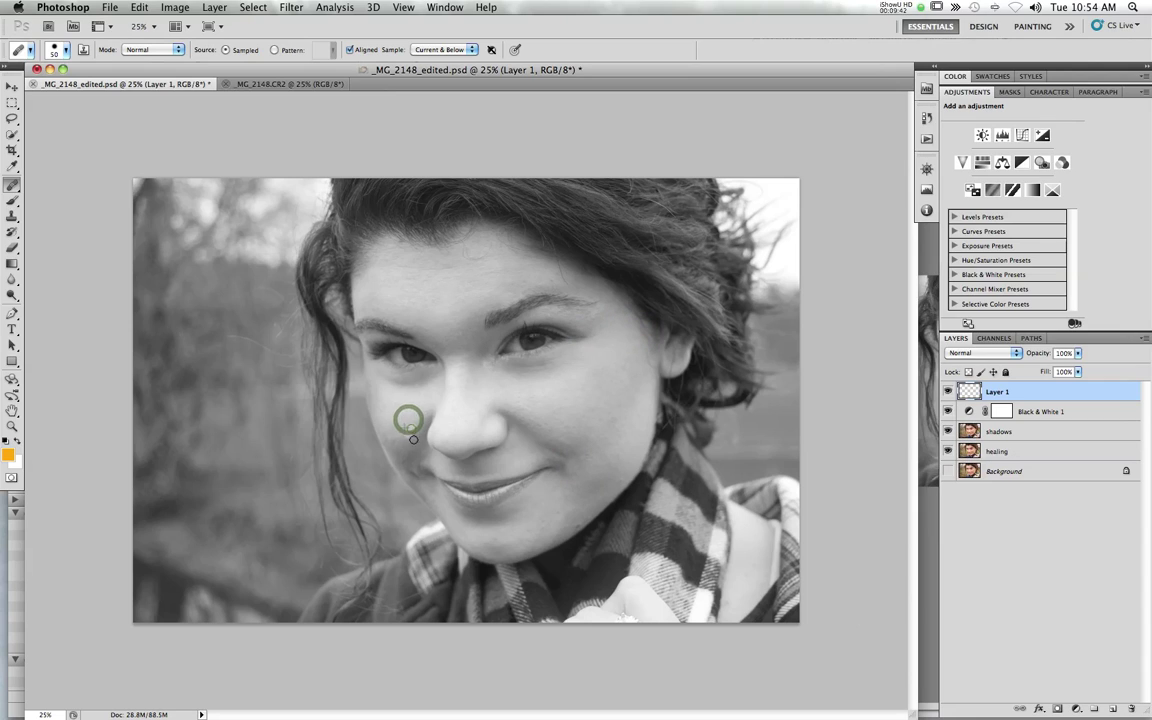
left_click(404, 413)
left_click(412, 405)
left_click(396, 404)
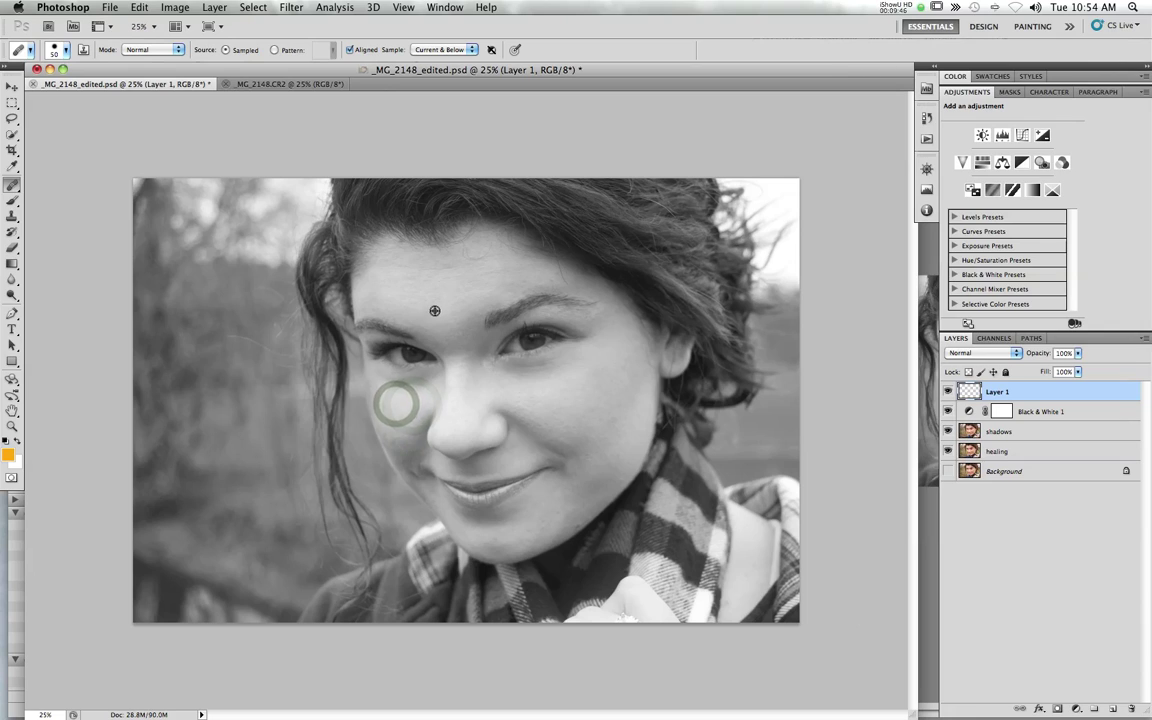
left_click(435, 268, "alt")
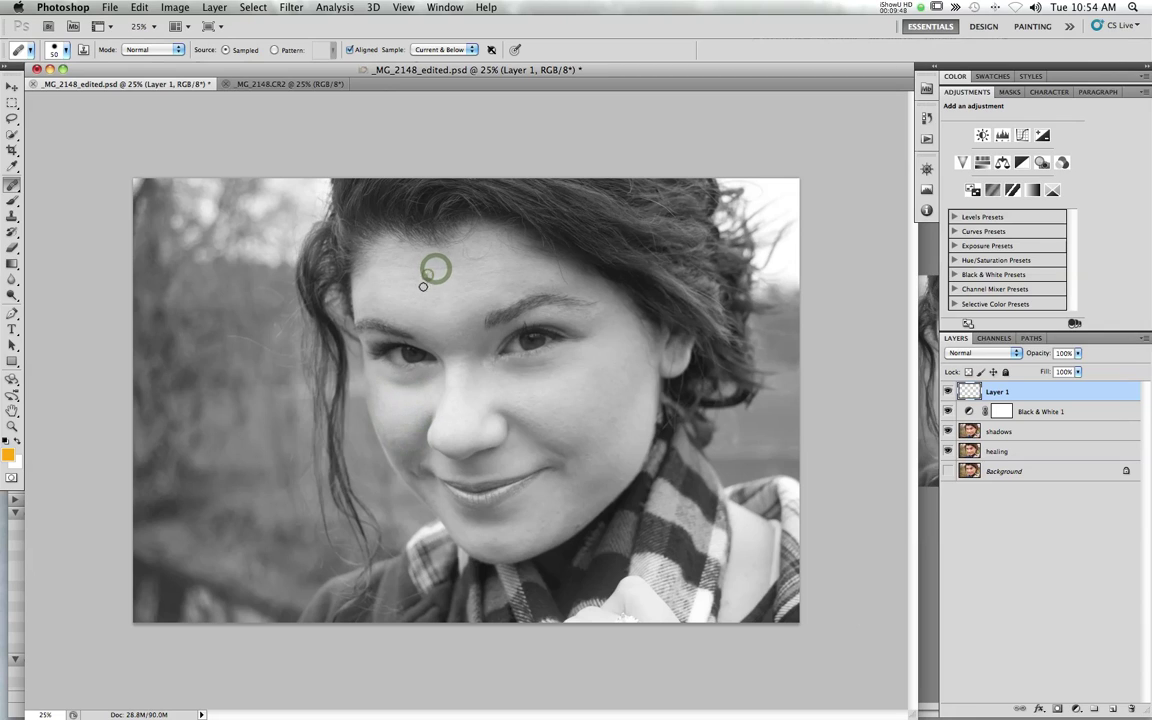
left_click(408, 300)
Step: Select Black & White 1 and cancel the prompt to delete its layer mask
left_click(1090, 413)
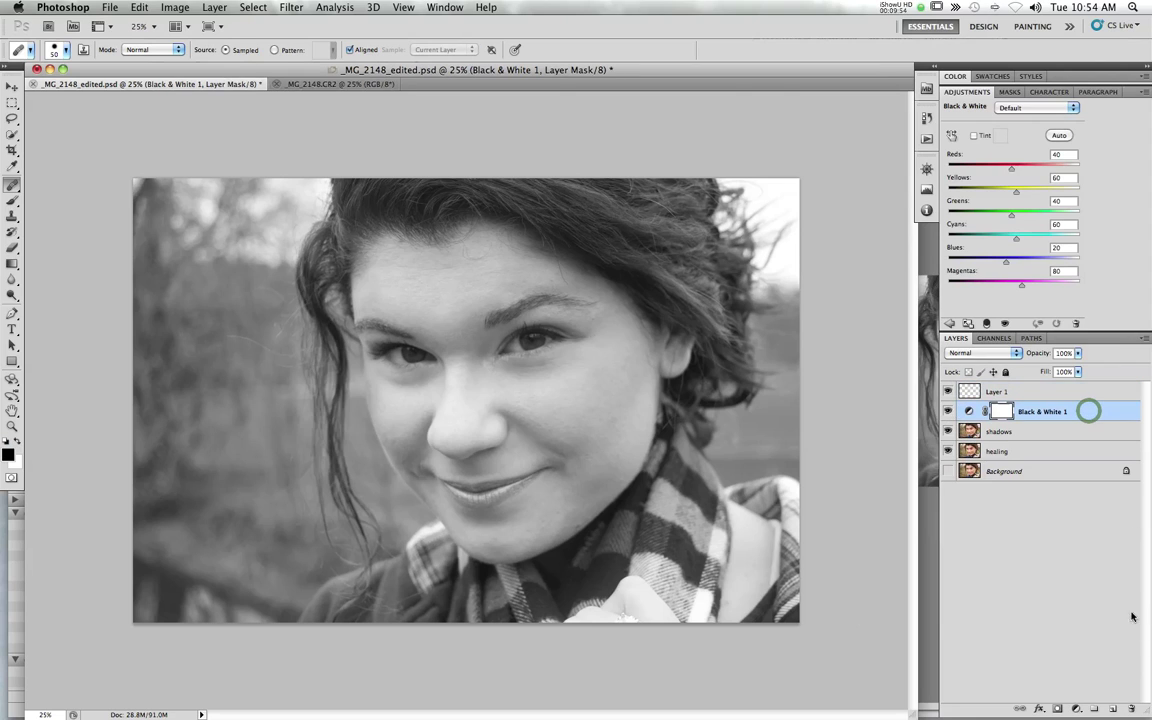
left_click(1131, 709)
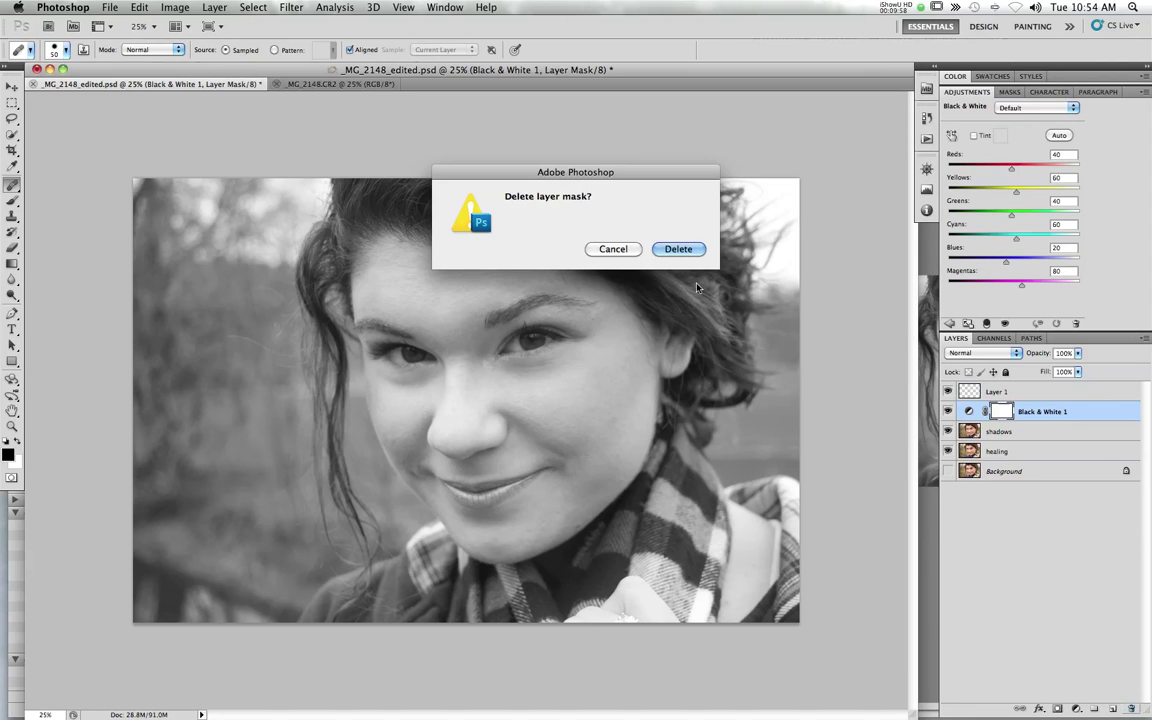
left_click(626, 254)
Step: Delete the Black & White 1 layer, then Step Backward once from the Edit menu
left_click(1124, 400)
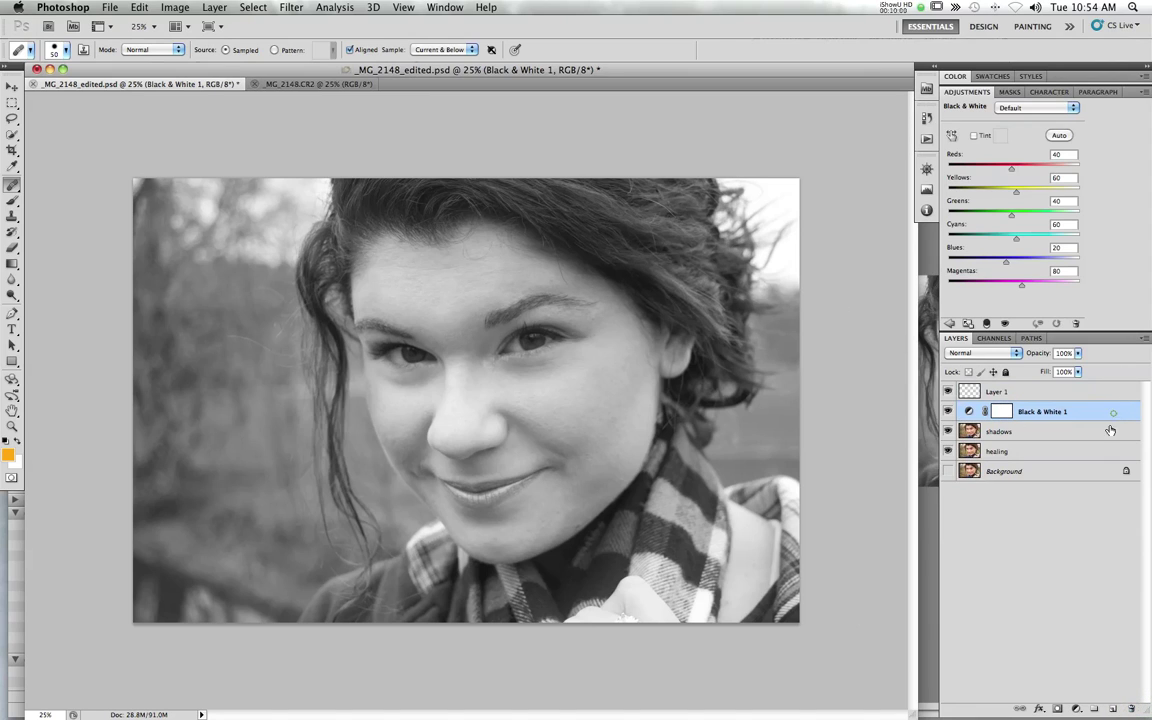
left_click(1131, 708)
left_click(679, 255)
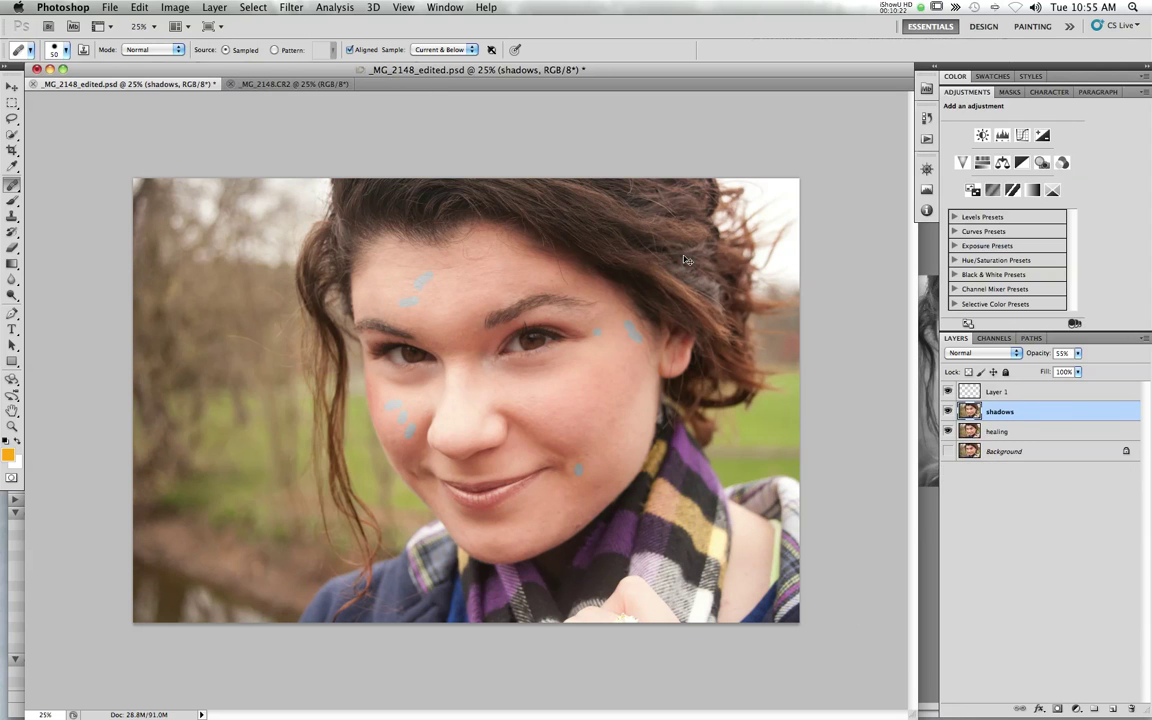
left_click(139, 7)
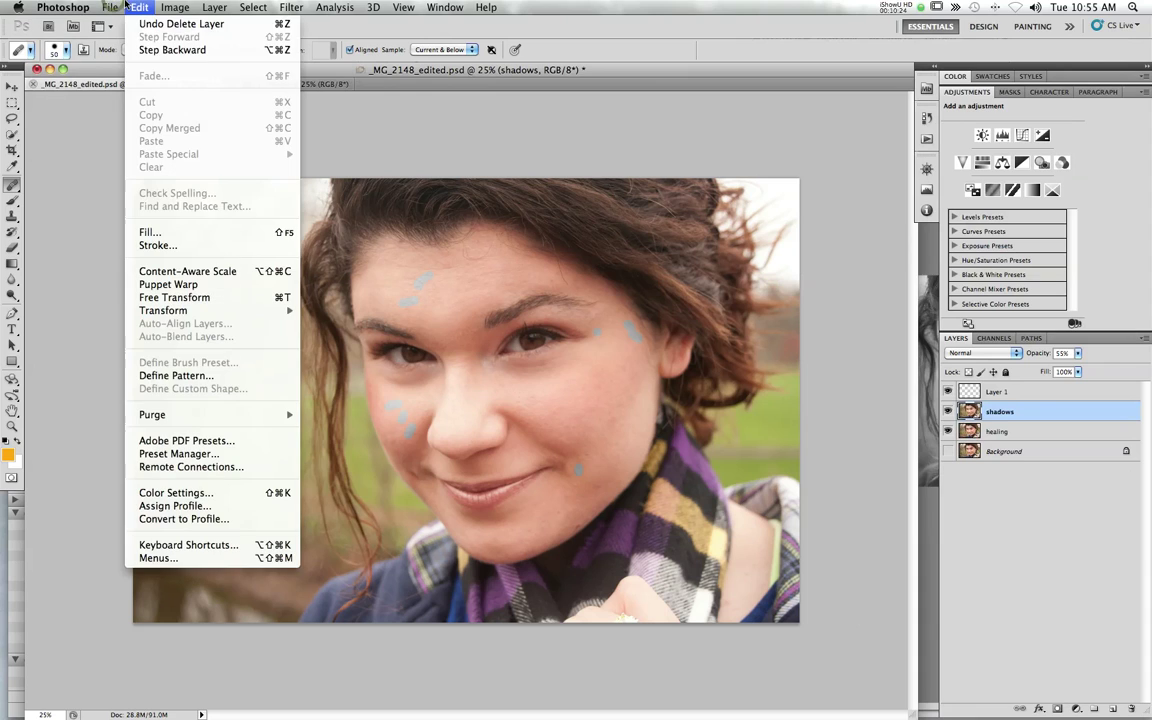
left_click(148, 49)
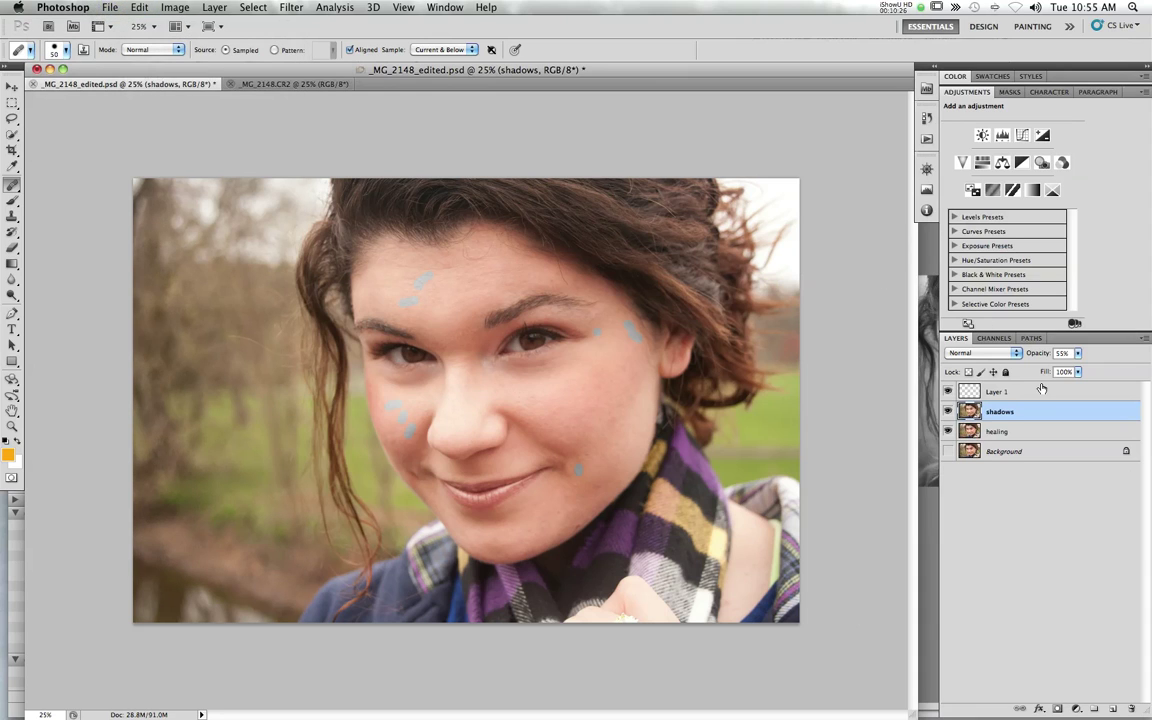
Step: Redo to restore Black & White 1, delete Layer 1, and add a new empty layer above shadows
key("super+shift+z")
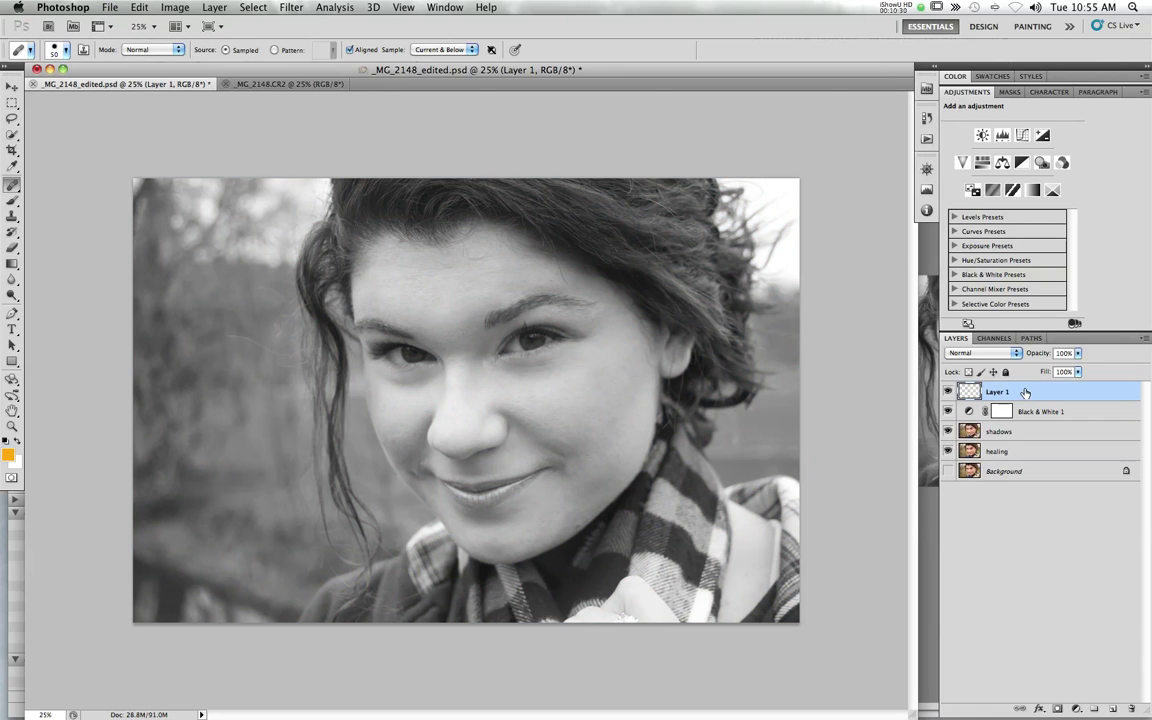
left_click(1025, 392)
key("BackSpace")
left_click(1068, 420)
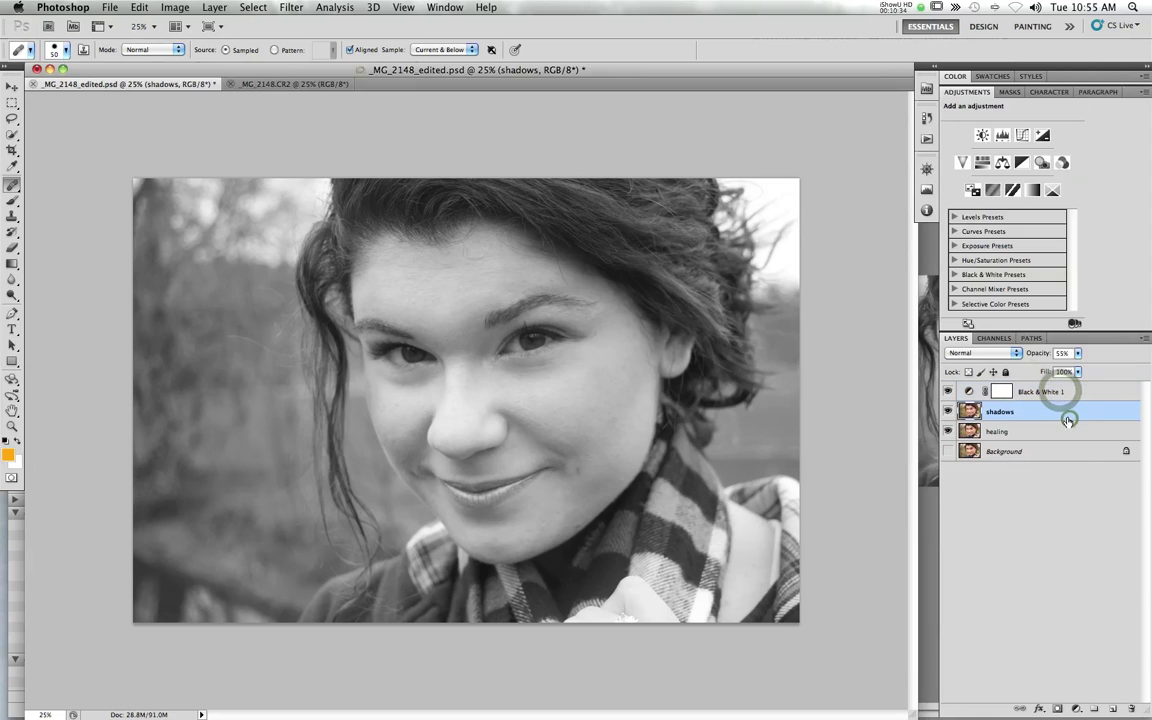
left_click(1111, 708)
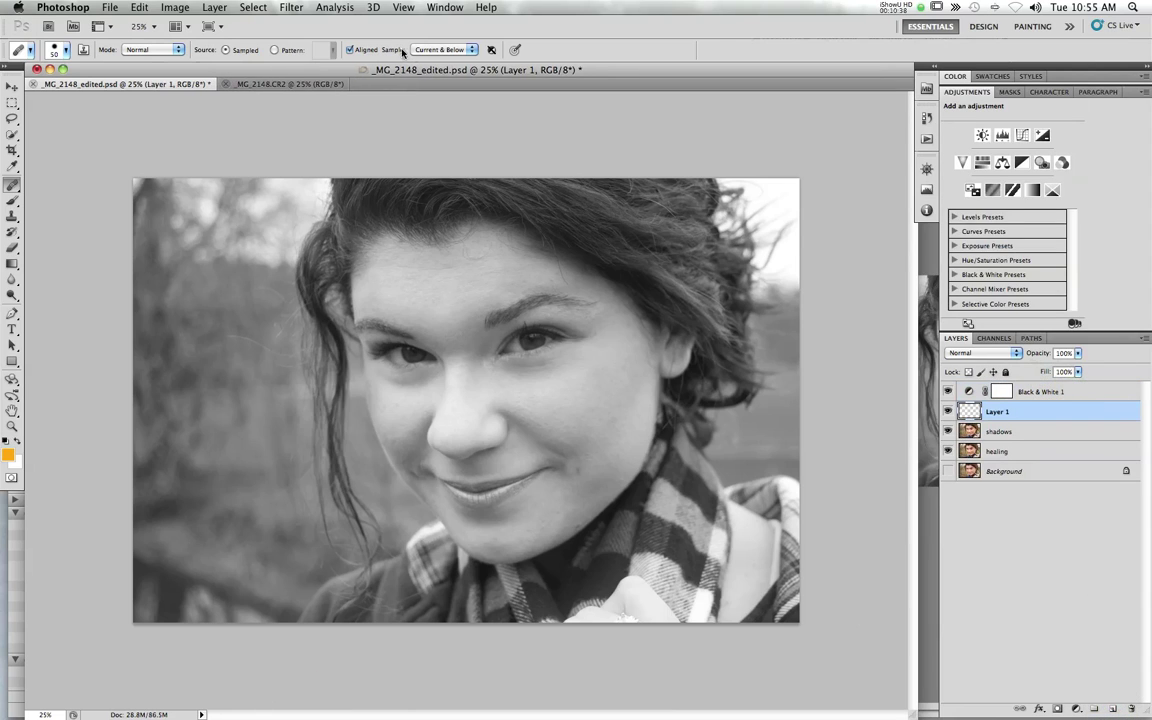
Step: Set healing Sample to All Layers, sample the cheek, and heal seven cheek spots
left_click(440, 49)
left_click(440, 62)
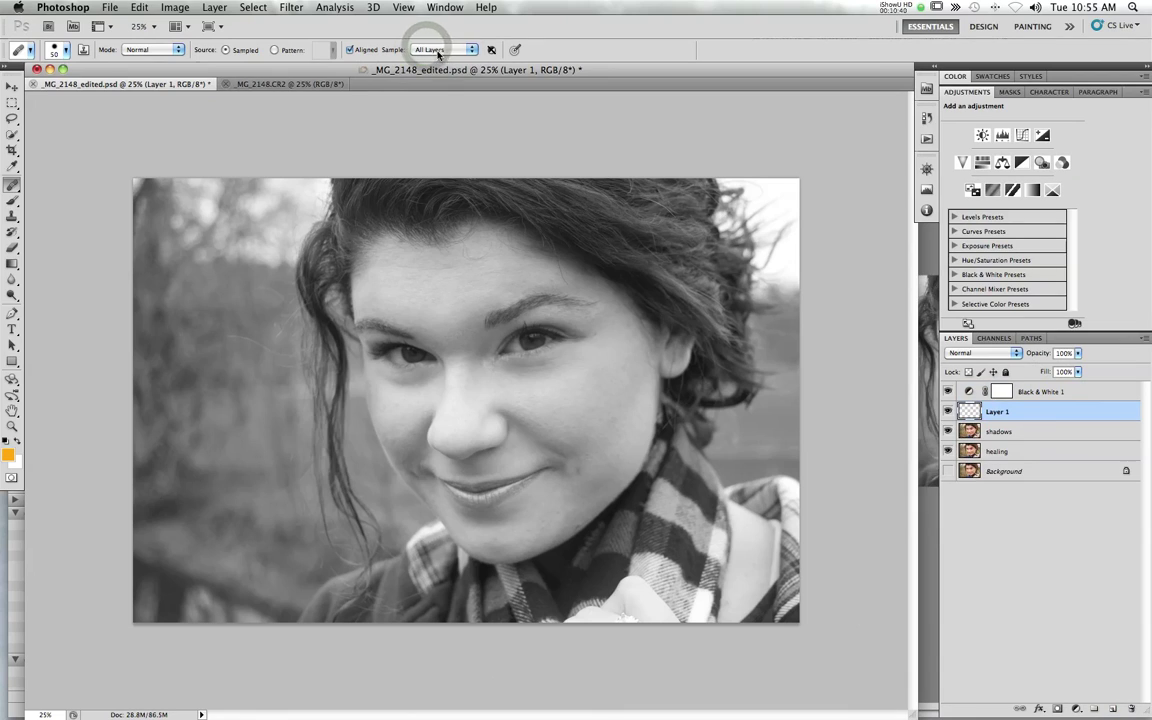
left_click(589, 465, "alt")
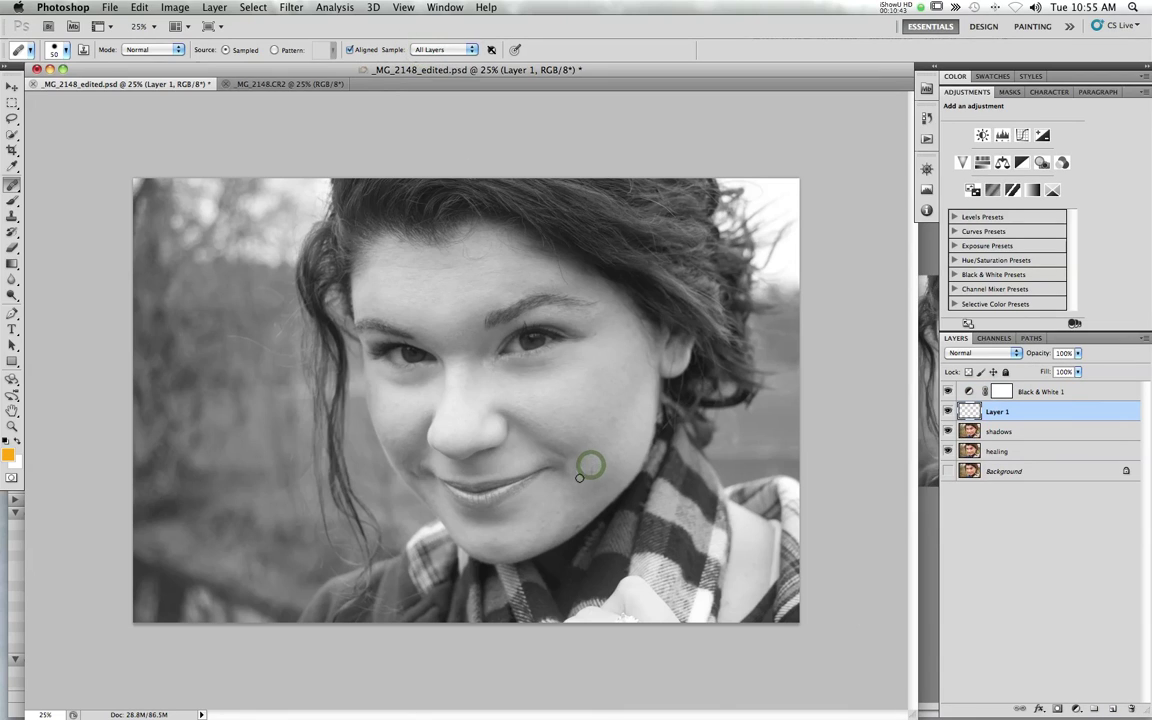
left_click(591, 405, "alt")
left_click(613, 413, "alt")
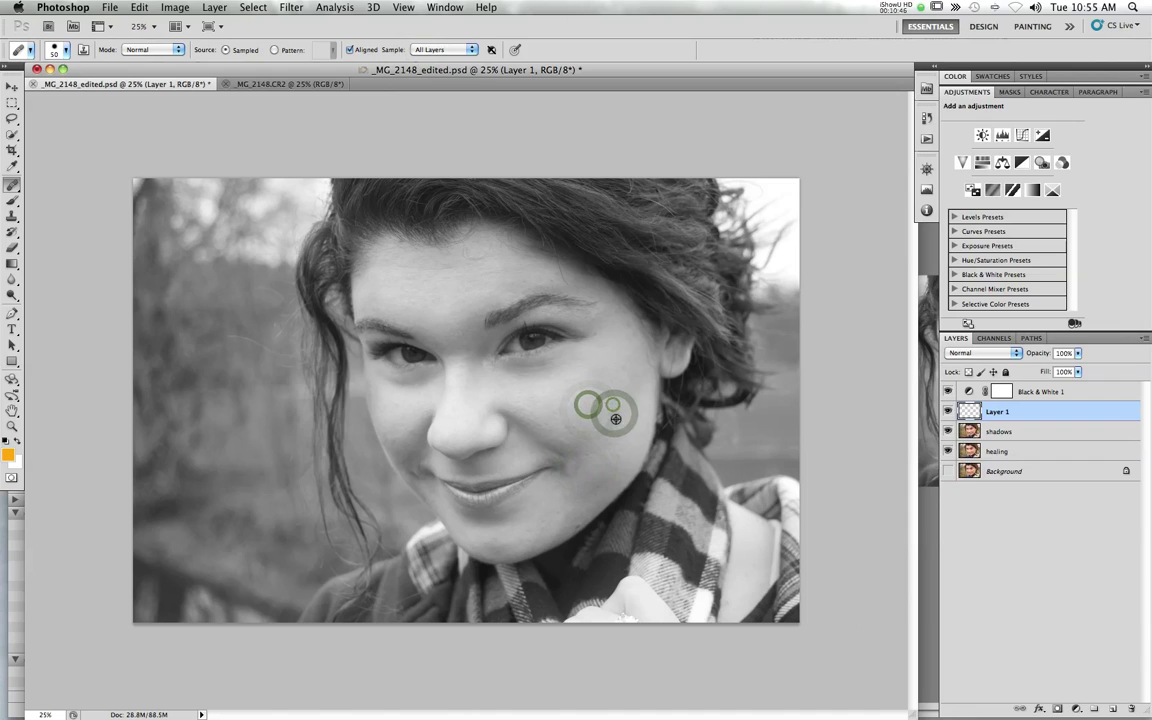
left_click(594, 485, "alt")
left_click(578, 524, "alt")
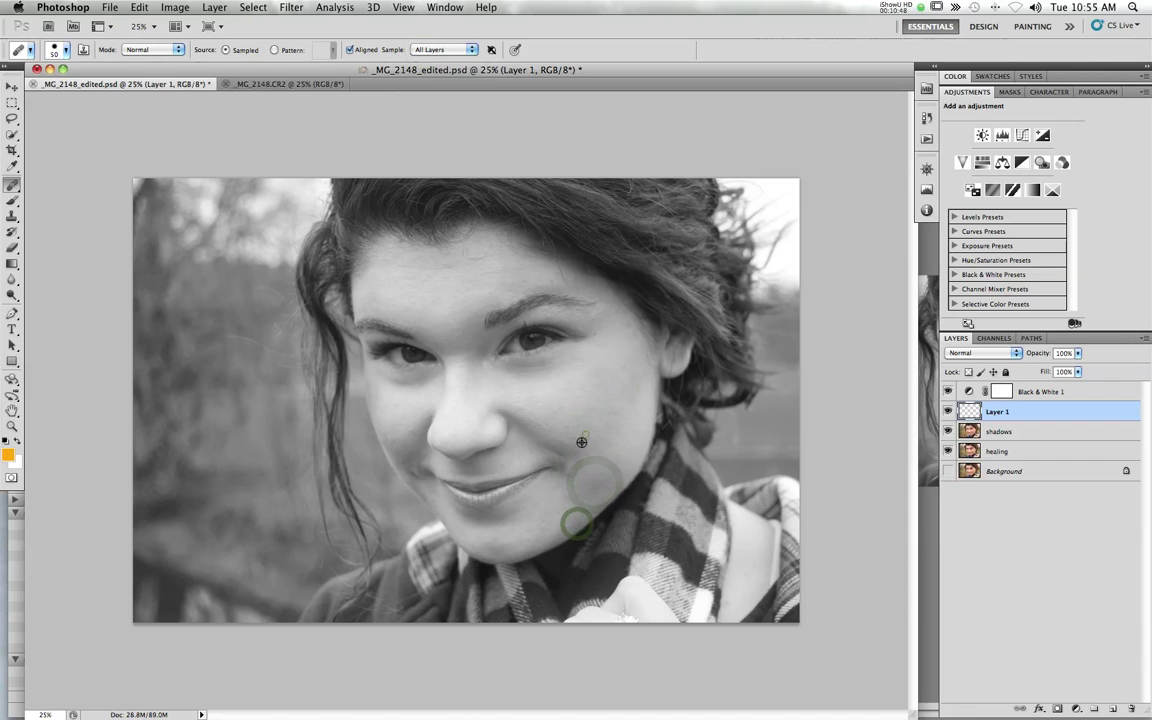
left_click(585, 432, "alt")
left_click(593, 401)
left_click(542, 391)
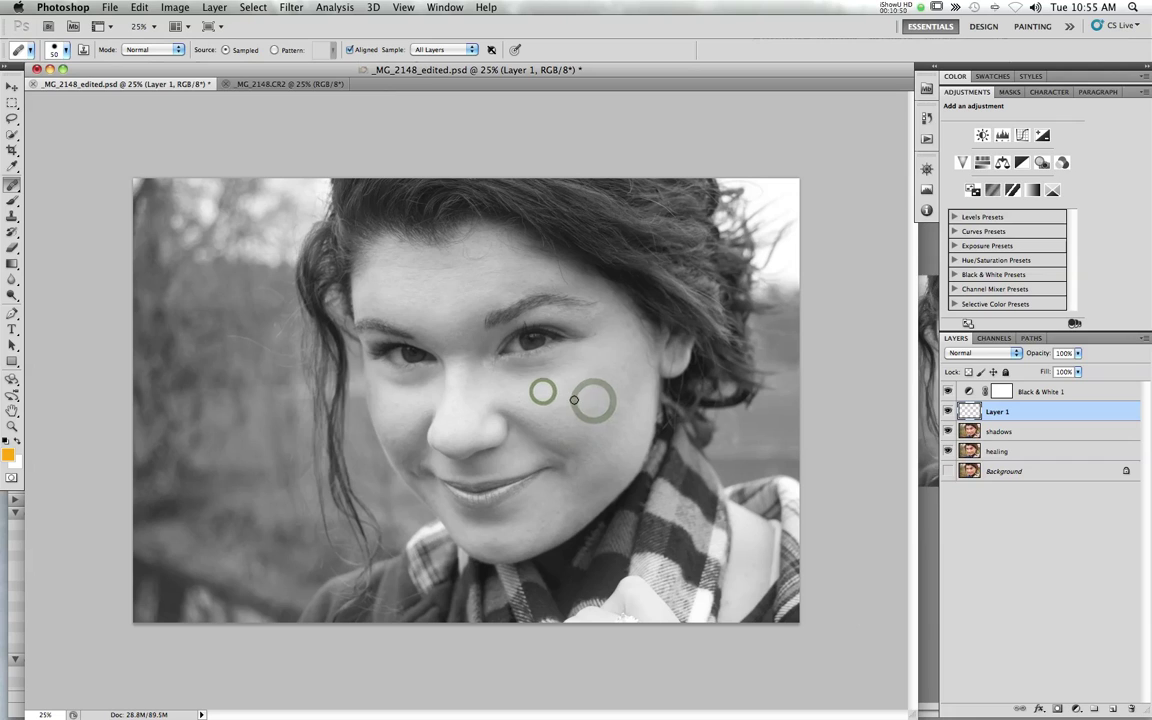
Step: Hide Black & White 1 to view in colour, and toggle Layer 1 to compare the healing
left_click(948, 391)
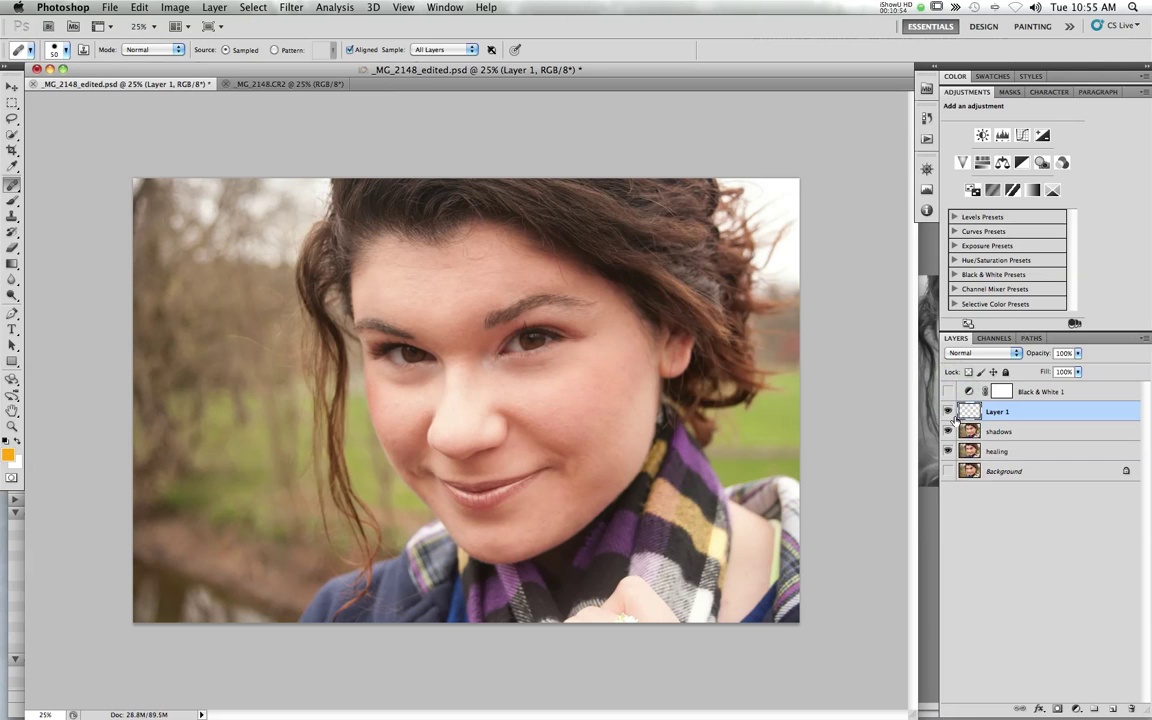
left_click(948, 411)
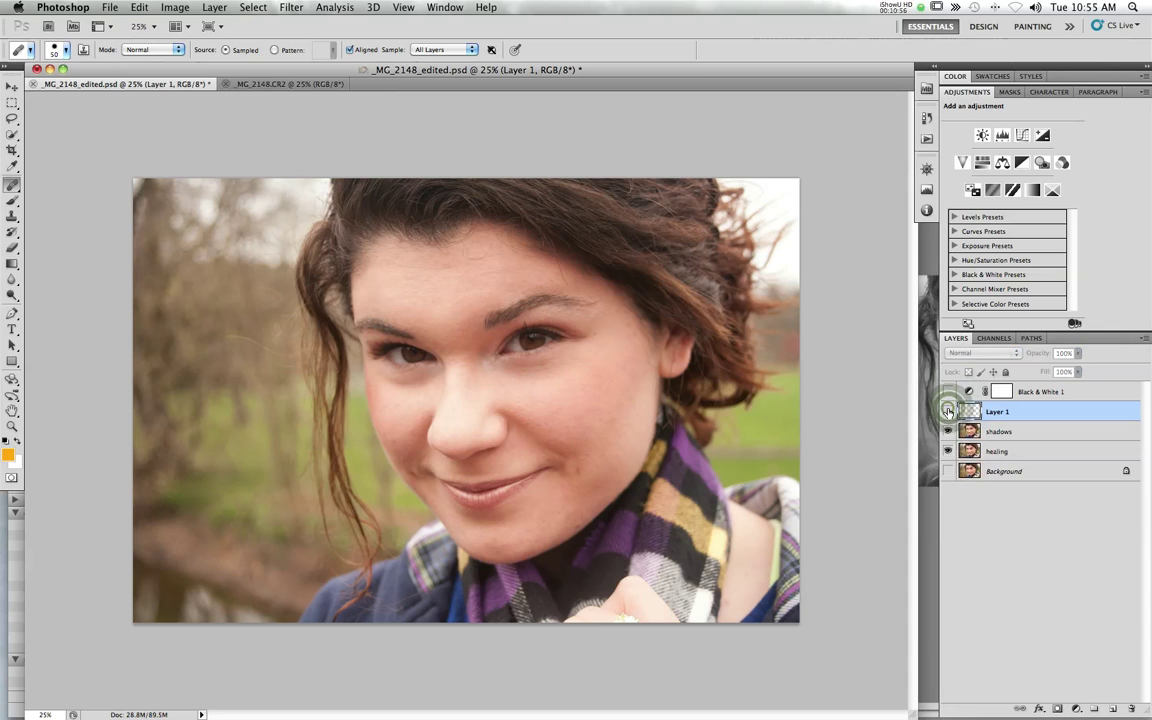
left_click(948, 411)
left_click(947, 412)
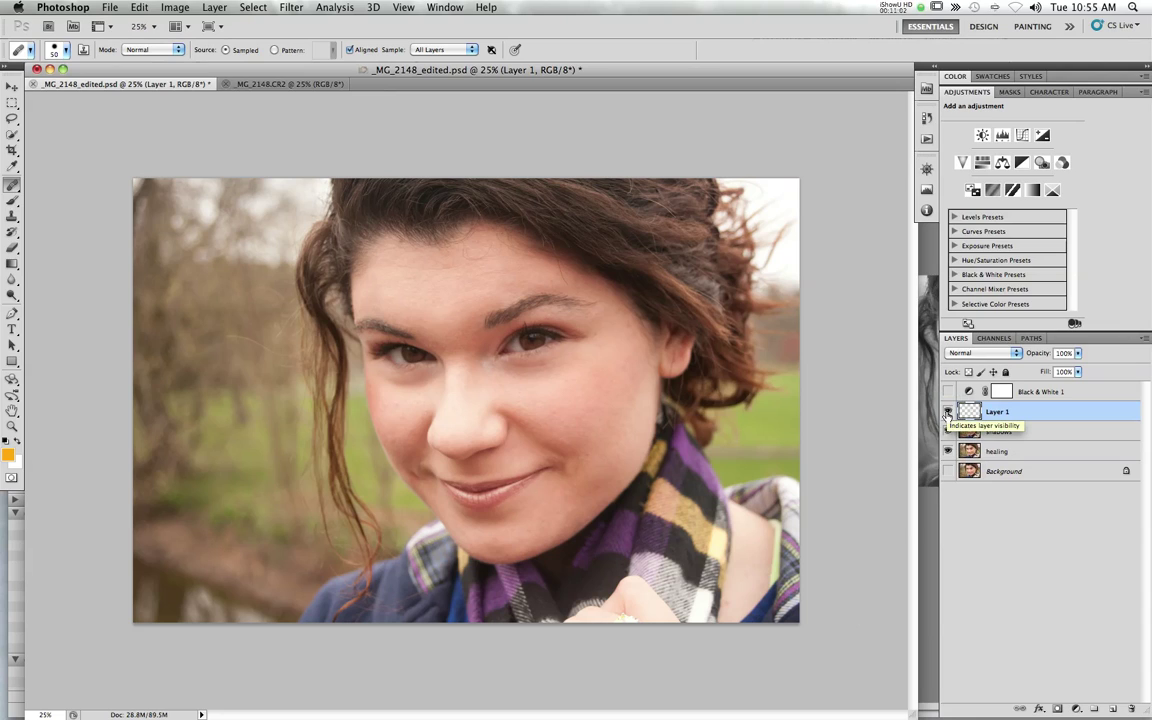
Step: Change healing Sample to Current Layer, then Current & Below, and show Black & White 1 again
left_click(445, 49)
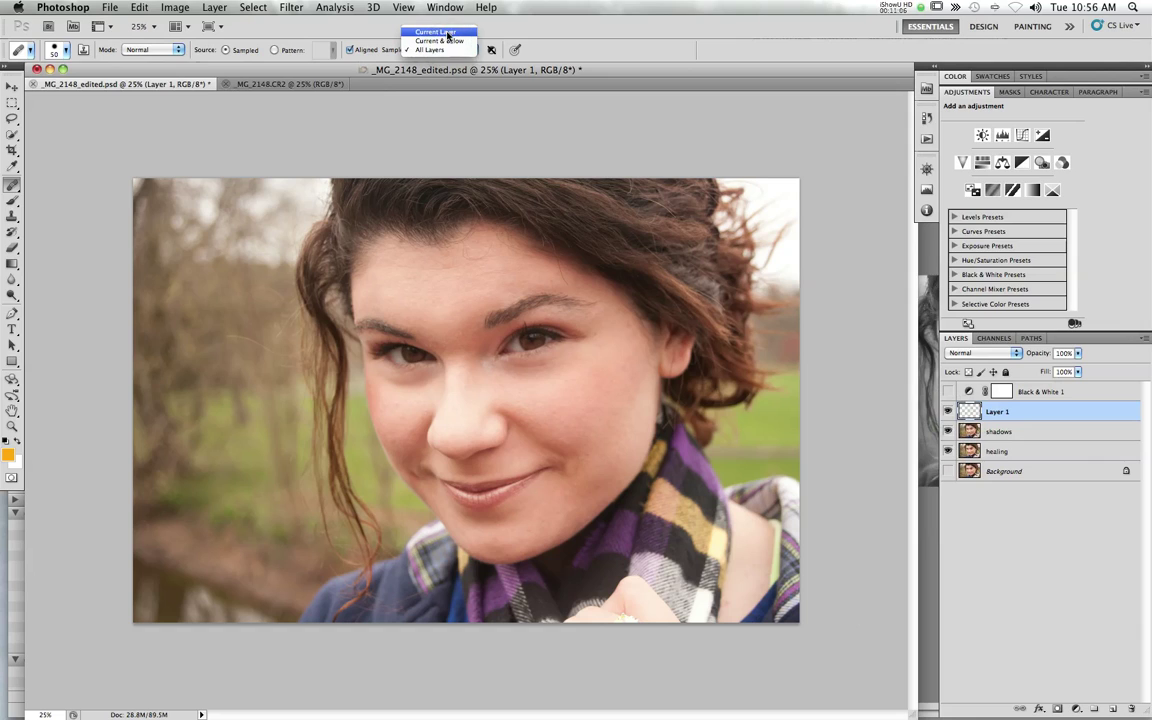
left_click(446, 33)
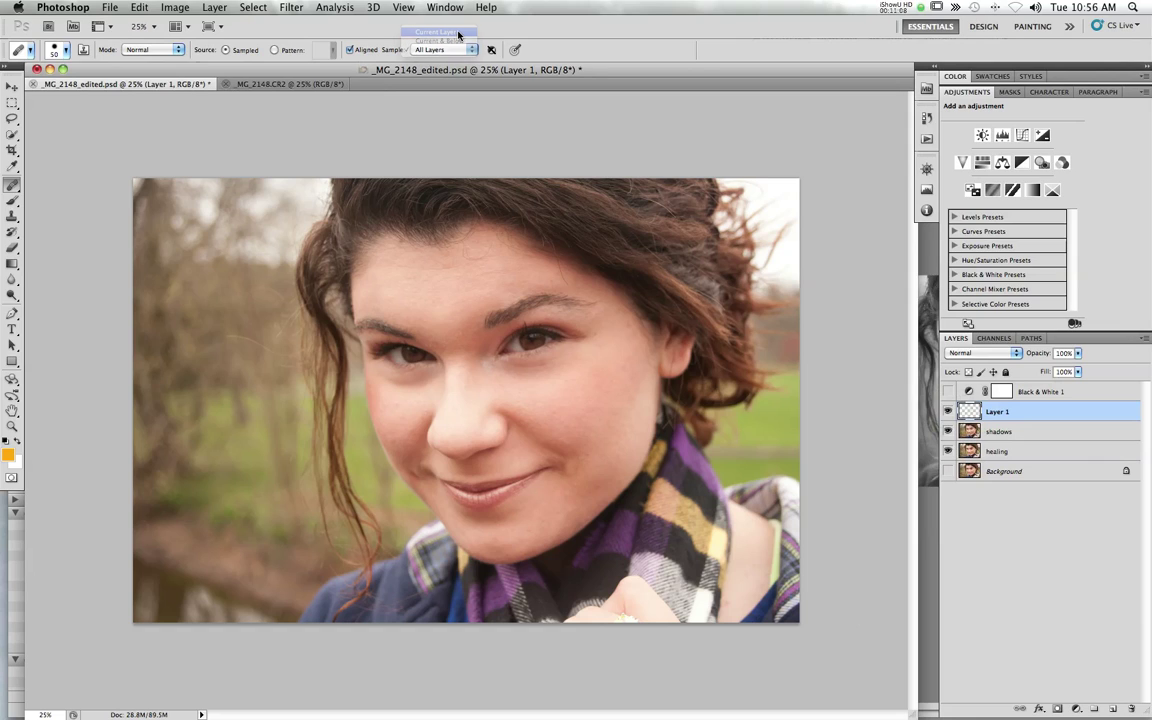
left_click(446, 50)
left_click(444, 57)
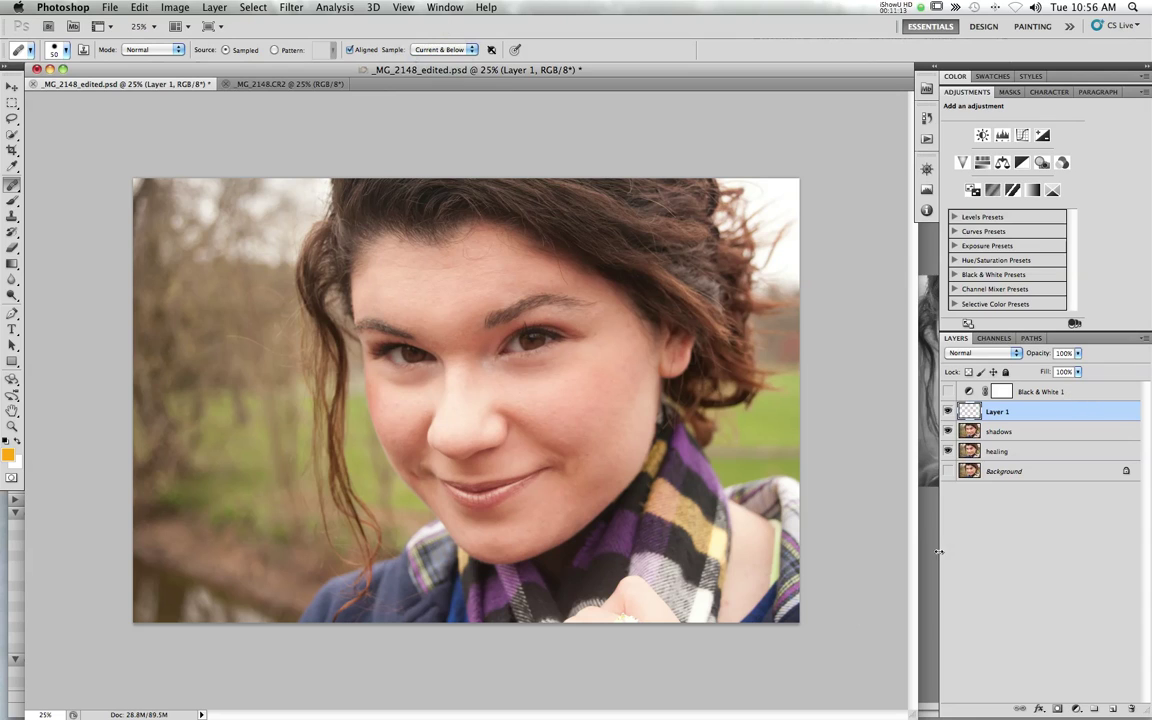
left_click(948, 391)
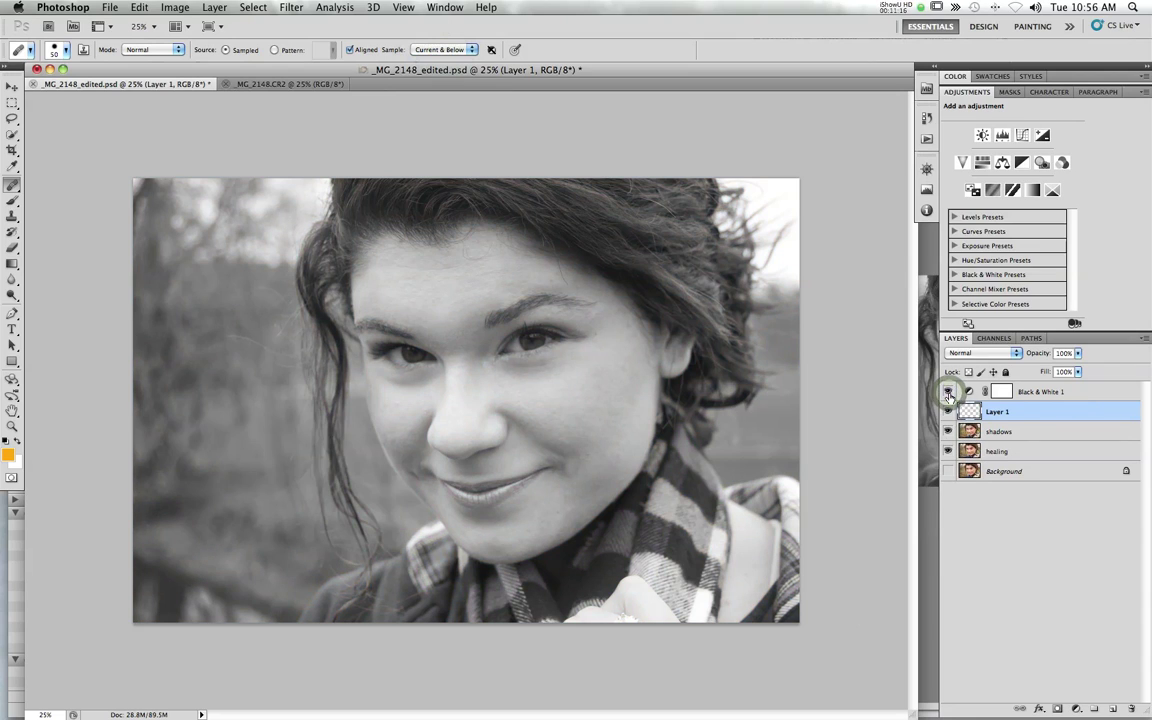